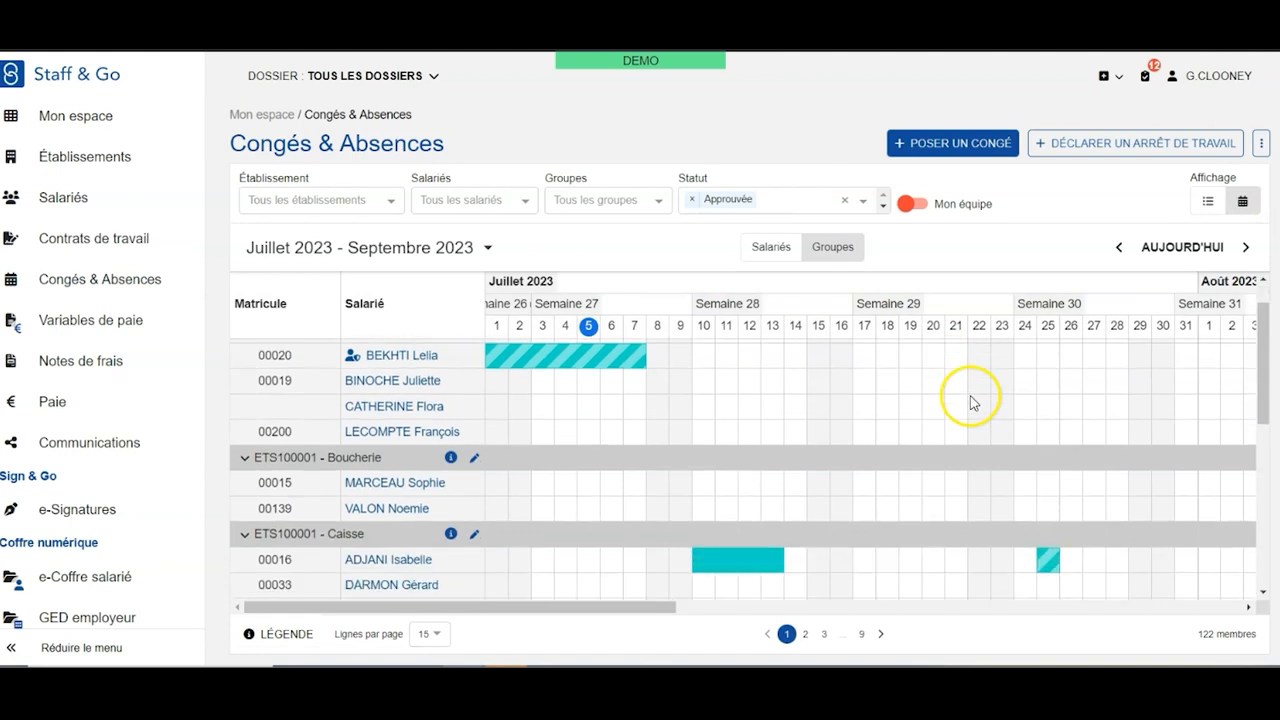
- Browse the July 2023 leave planning and try its status filter with Attente approbation and all statuses, then restore Approuvée
scroll(970, 402, "up", 6)
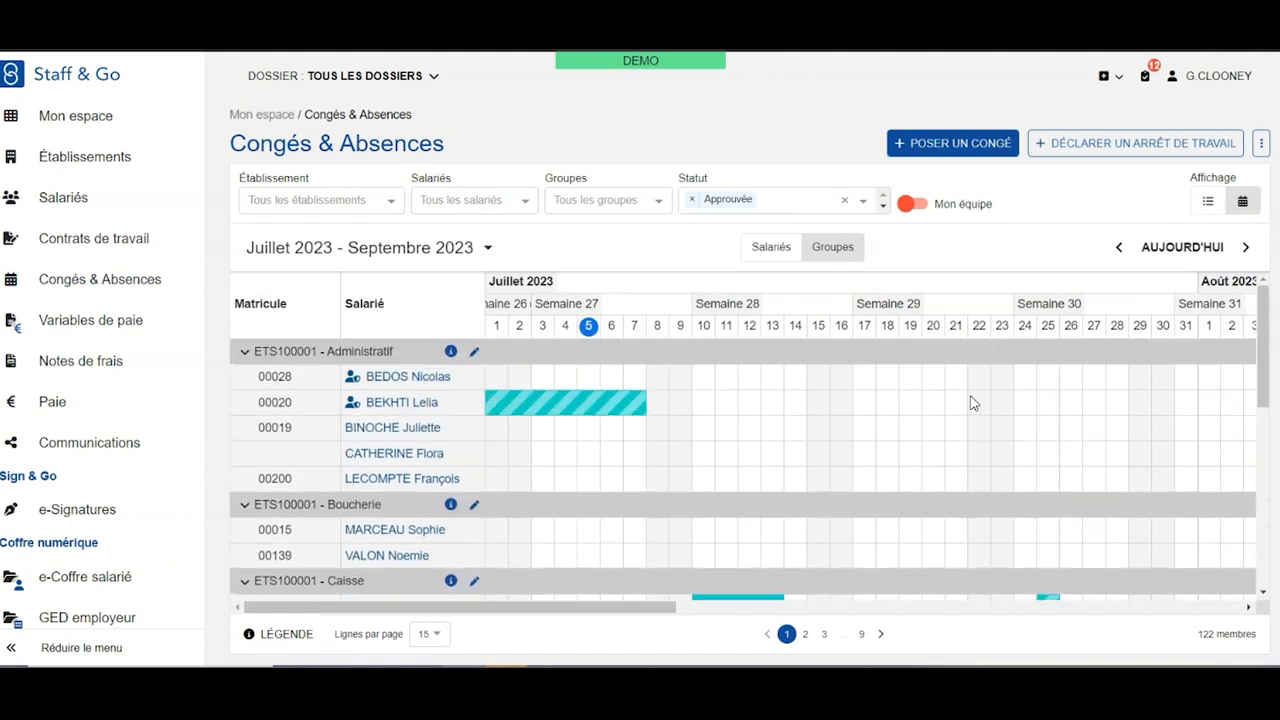
mouse_move(588, 414)
scroll(729, 400, "down", 1)
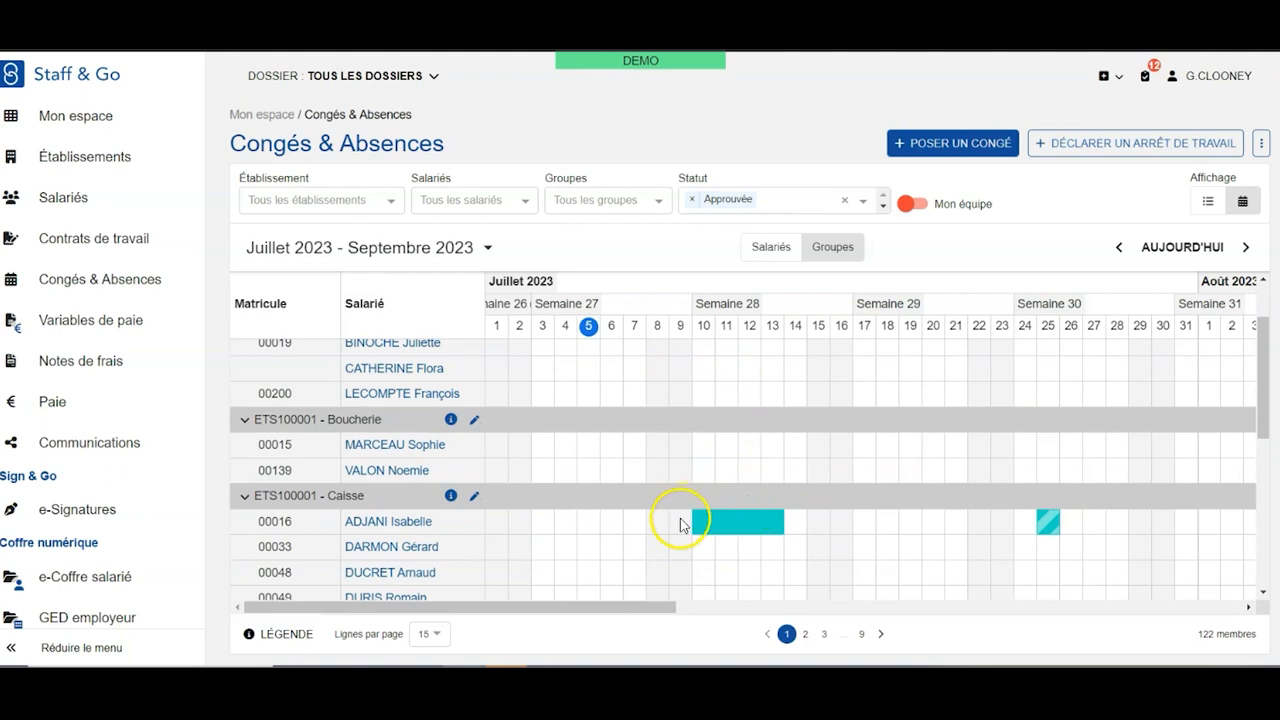
scroll(680, 524, "up", 1)
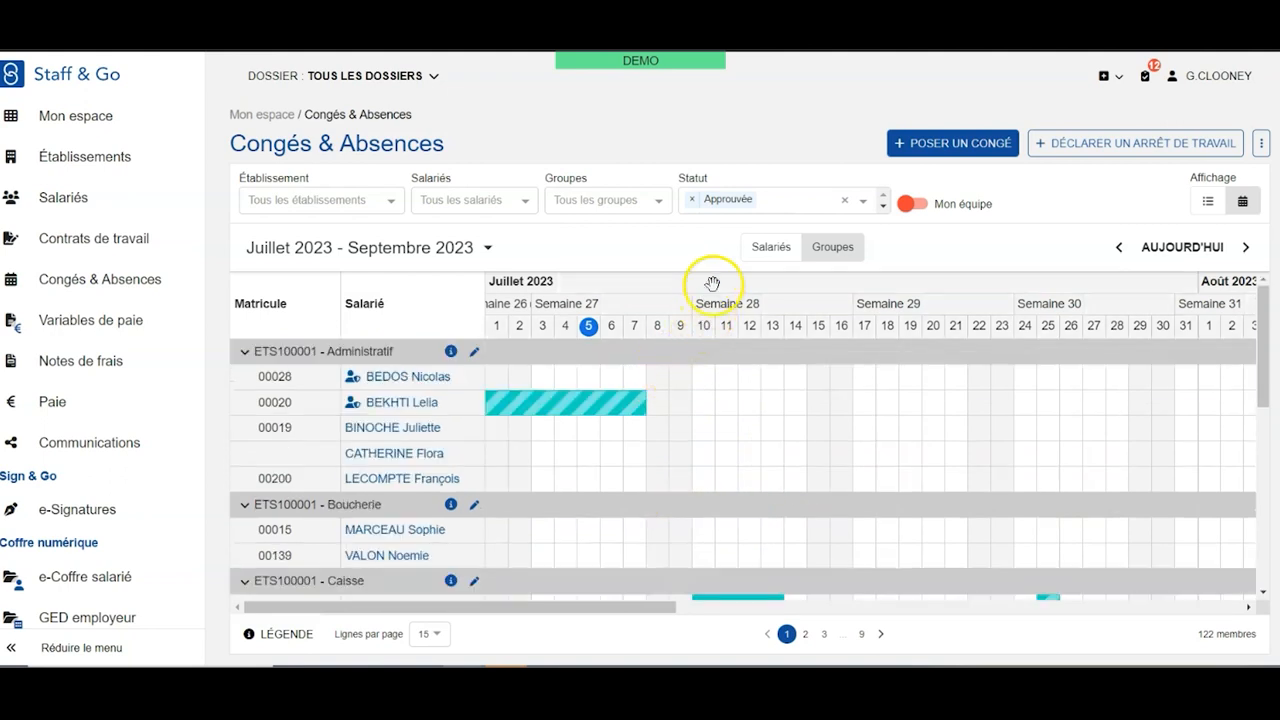
left_click(844, 207)
left_click(693, 323)
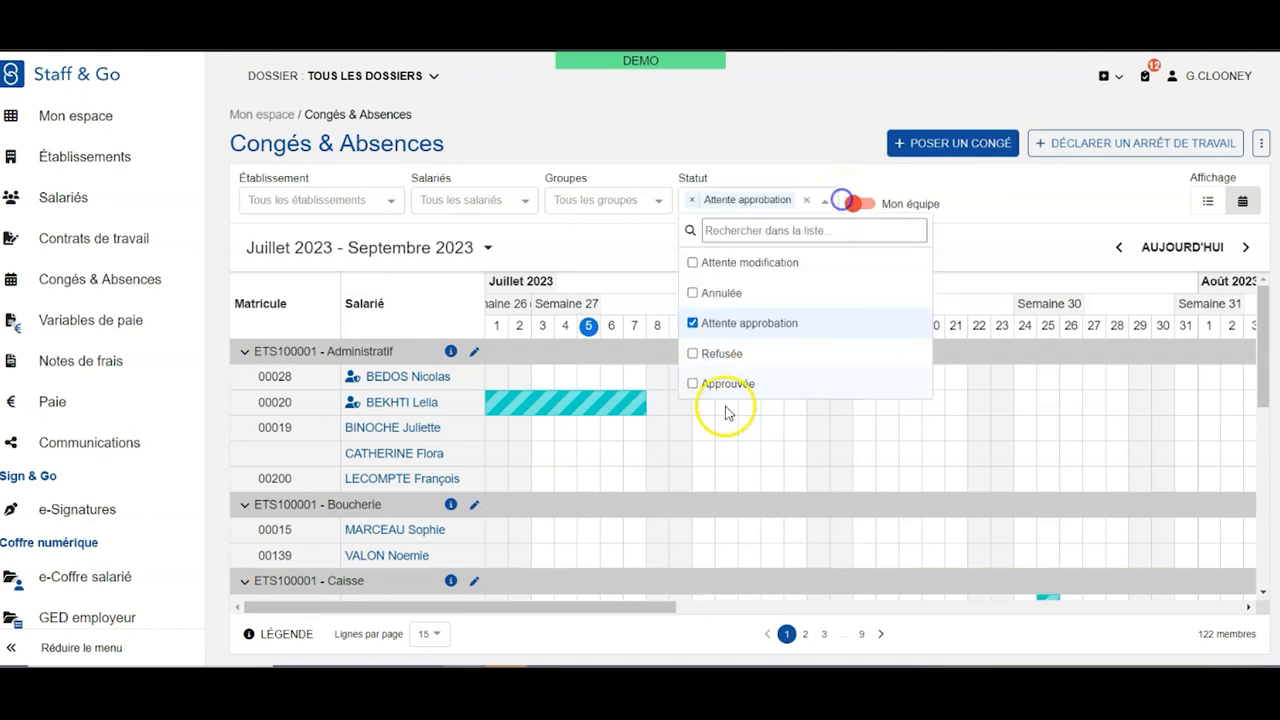
left_click(697, 328)
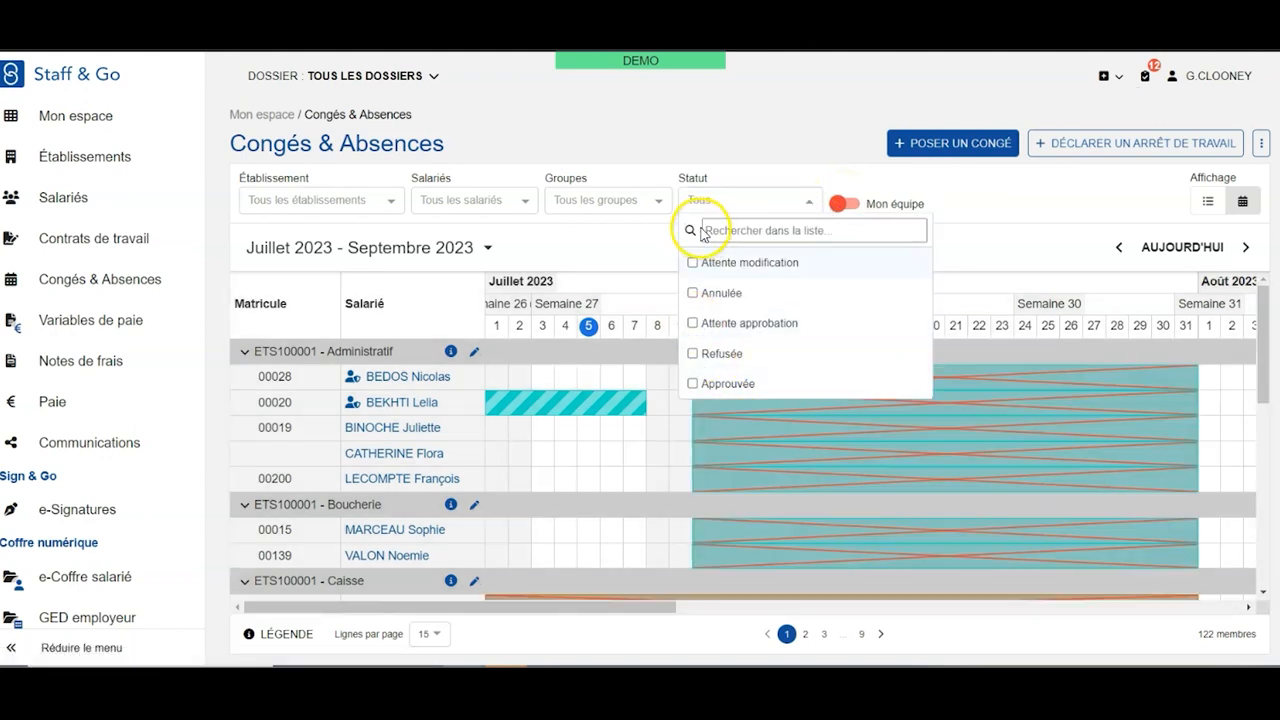
left_click(625, 248)
left_click(655, 205)
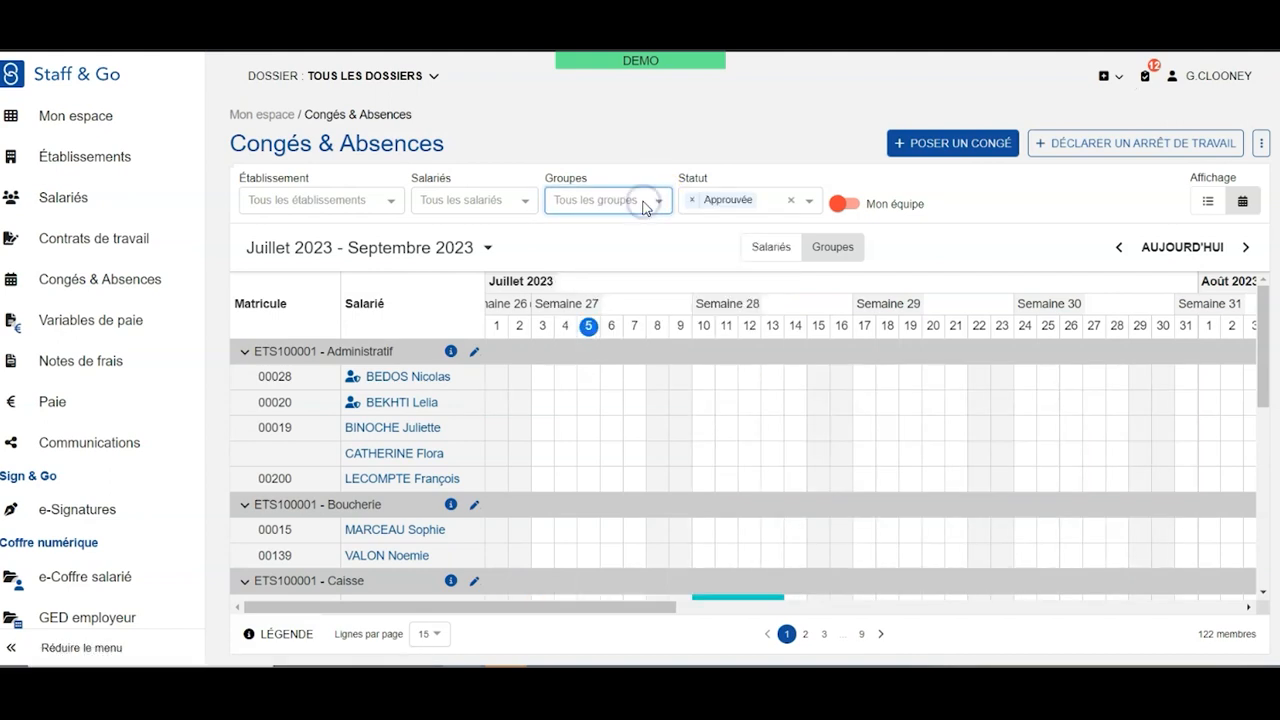
- In the list view of absences, look through the available filters, search by part of an employee's name, and clear the search
left_click(503, 201)
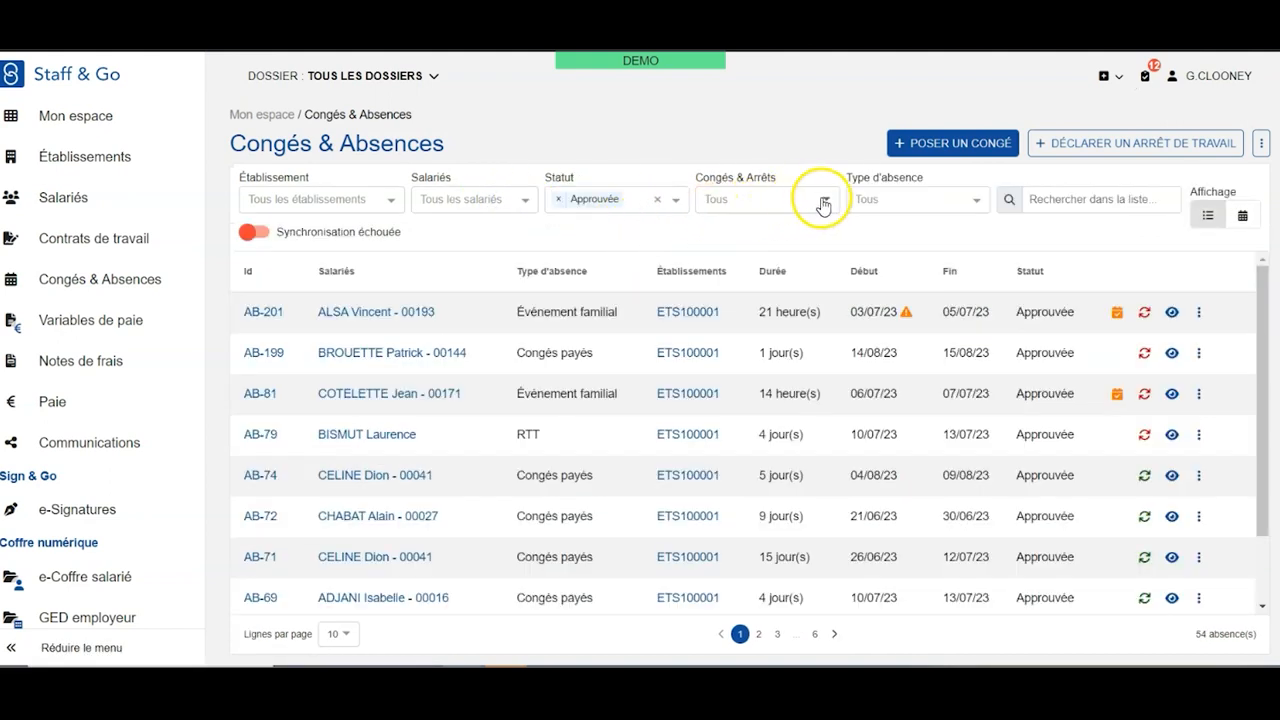
left_click(824, 204)
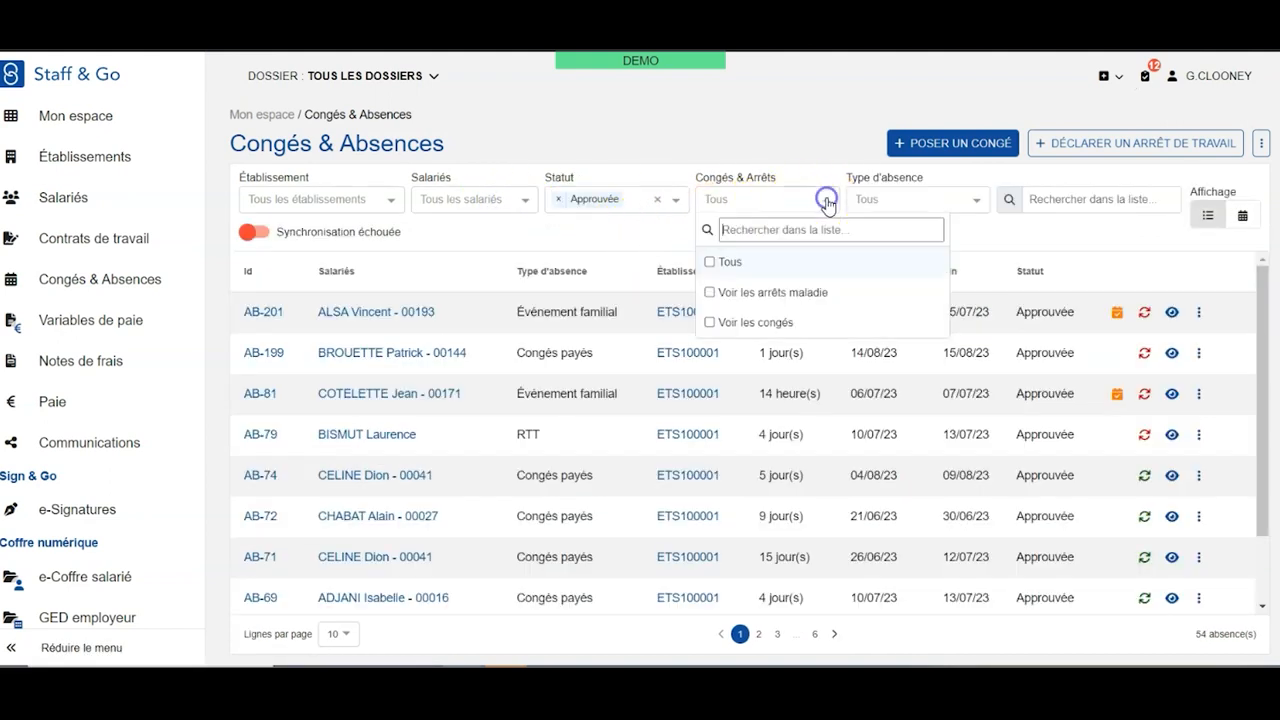
left_click(966, 201)
left_click(1073, 199)
type("t")
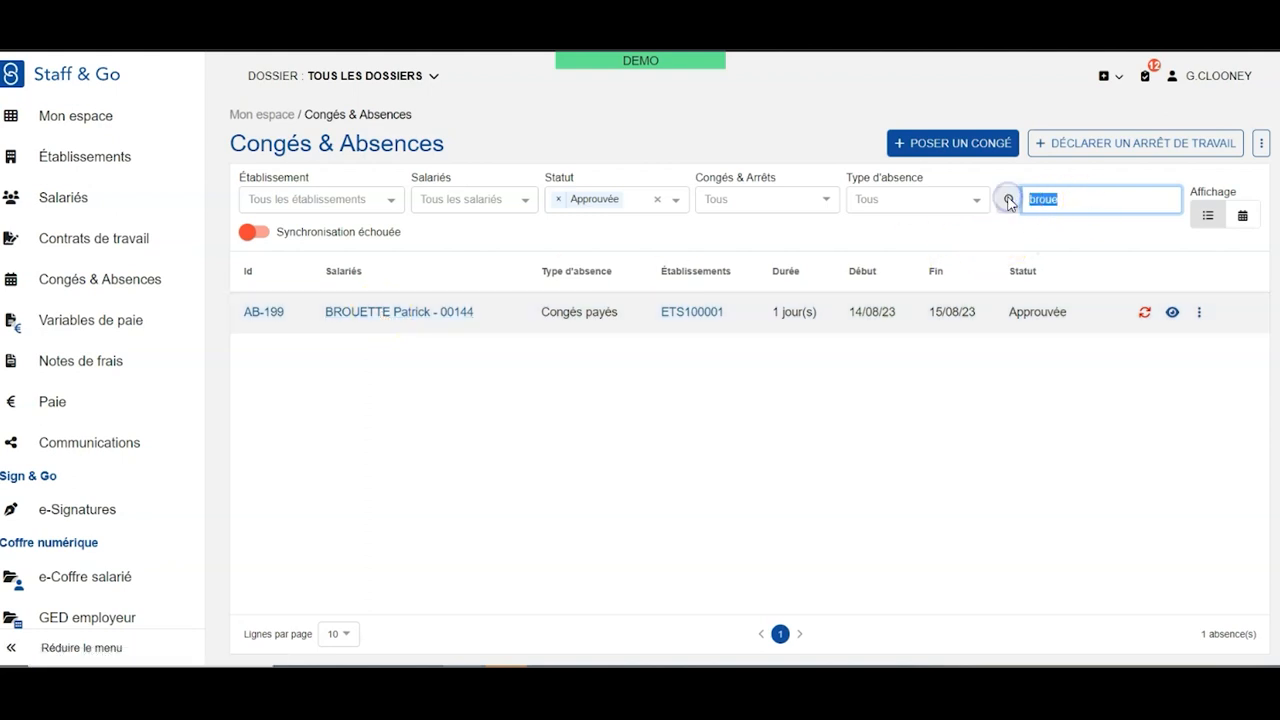
key("BackSpace")
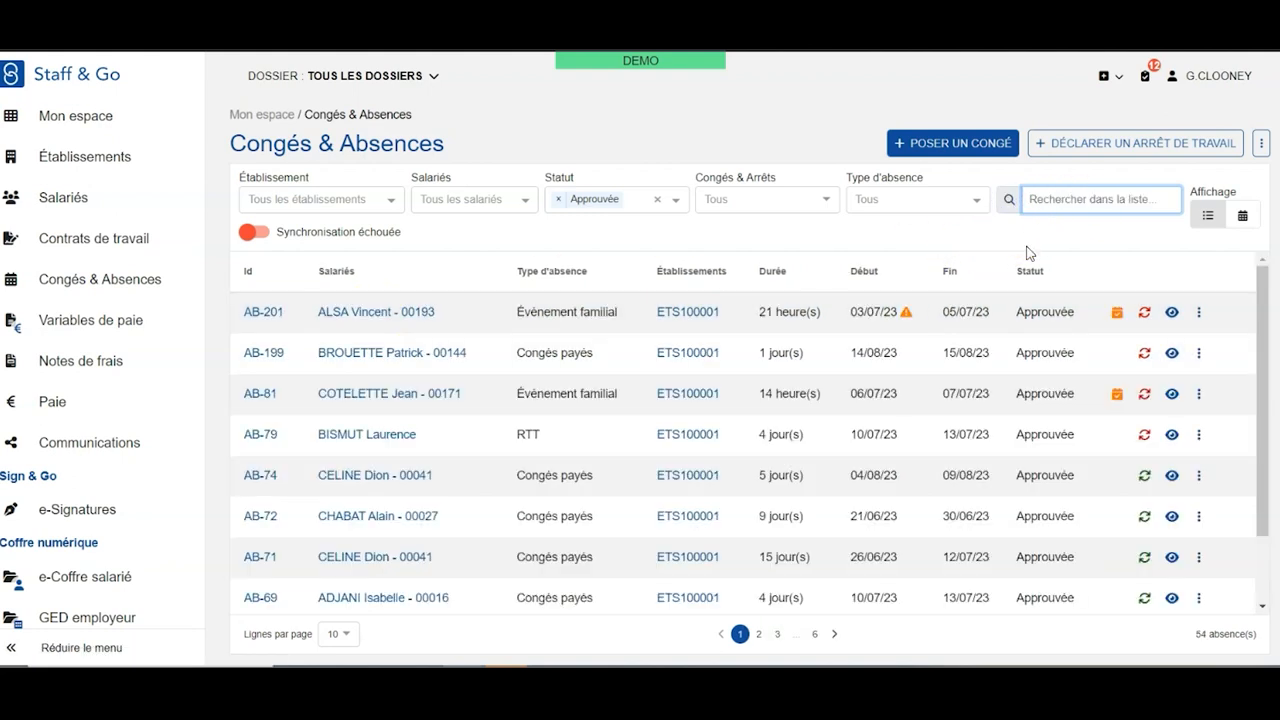
- Review the details of the Événement familial absence starting 03/07/23 and send the requester a reminder about the missing supporting document
left_click(1172, 313)
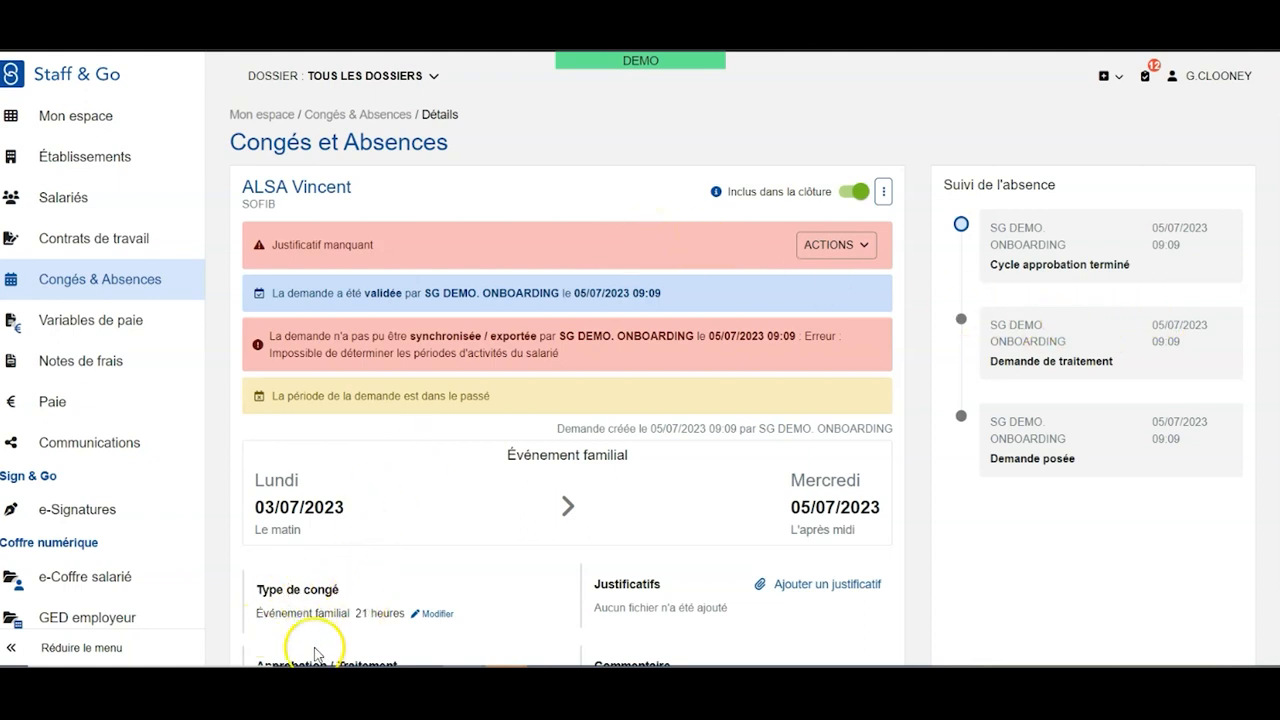
scroll(440, 510, "down", 1)
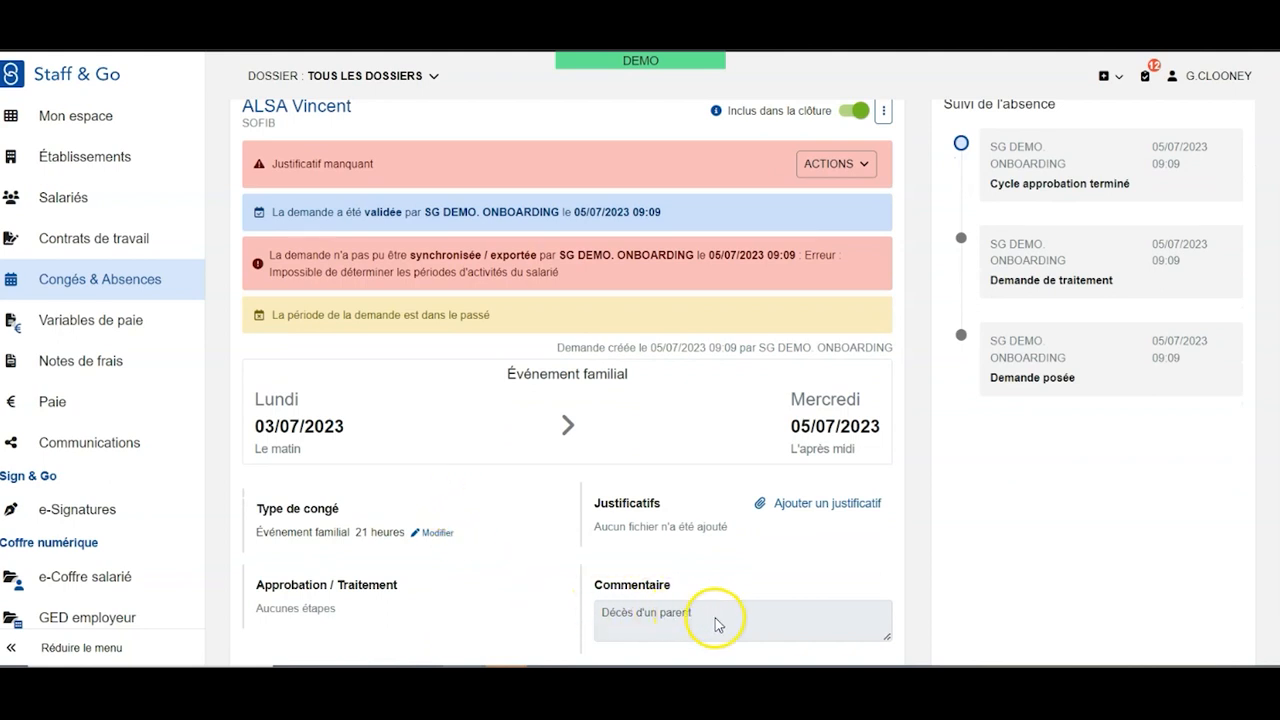
scroll(716, 583, "up", 1)
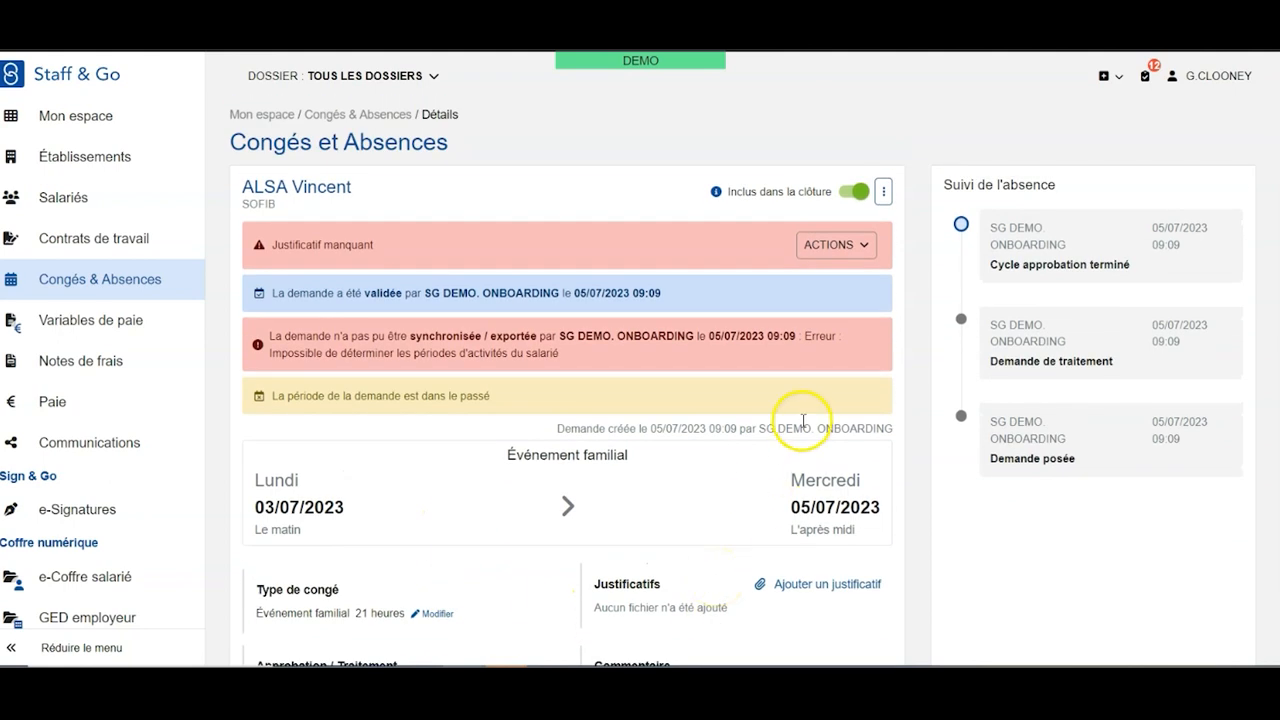
left_click(866, 246)
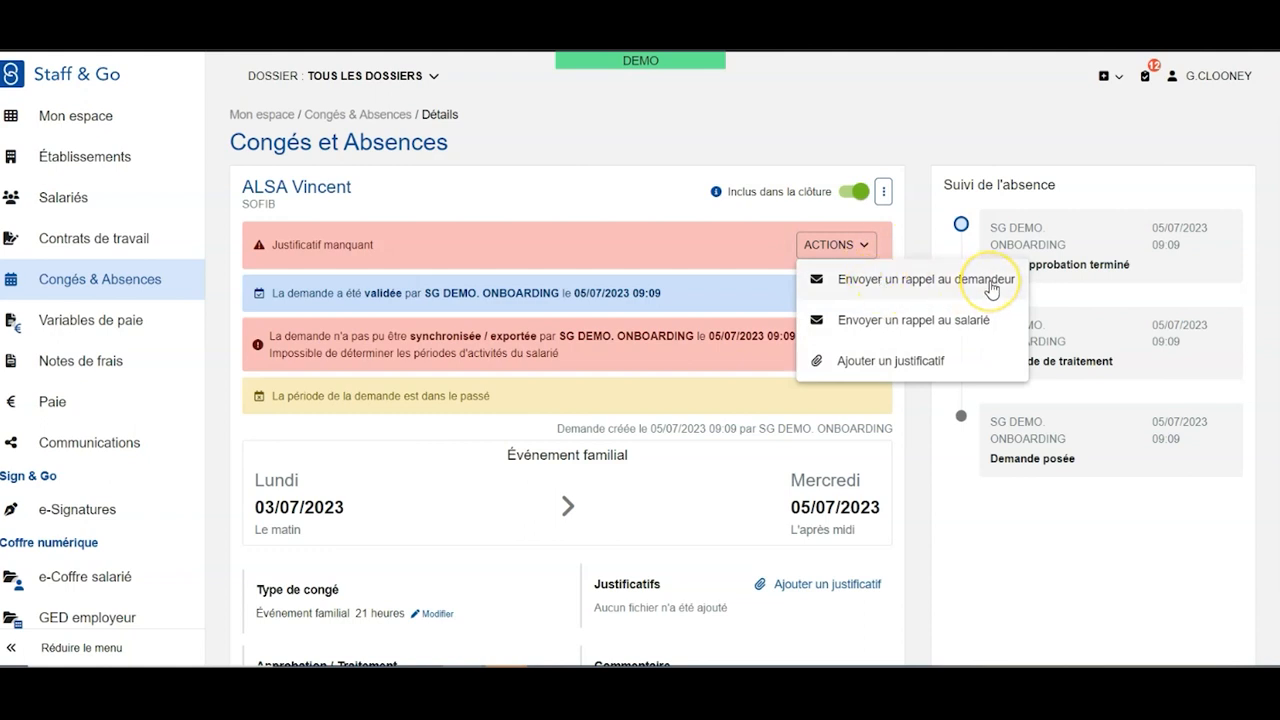
left_click(908, 284)
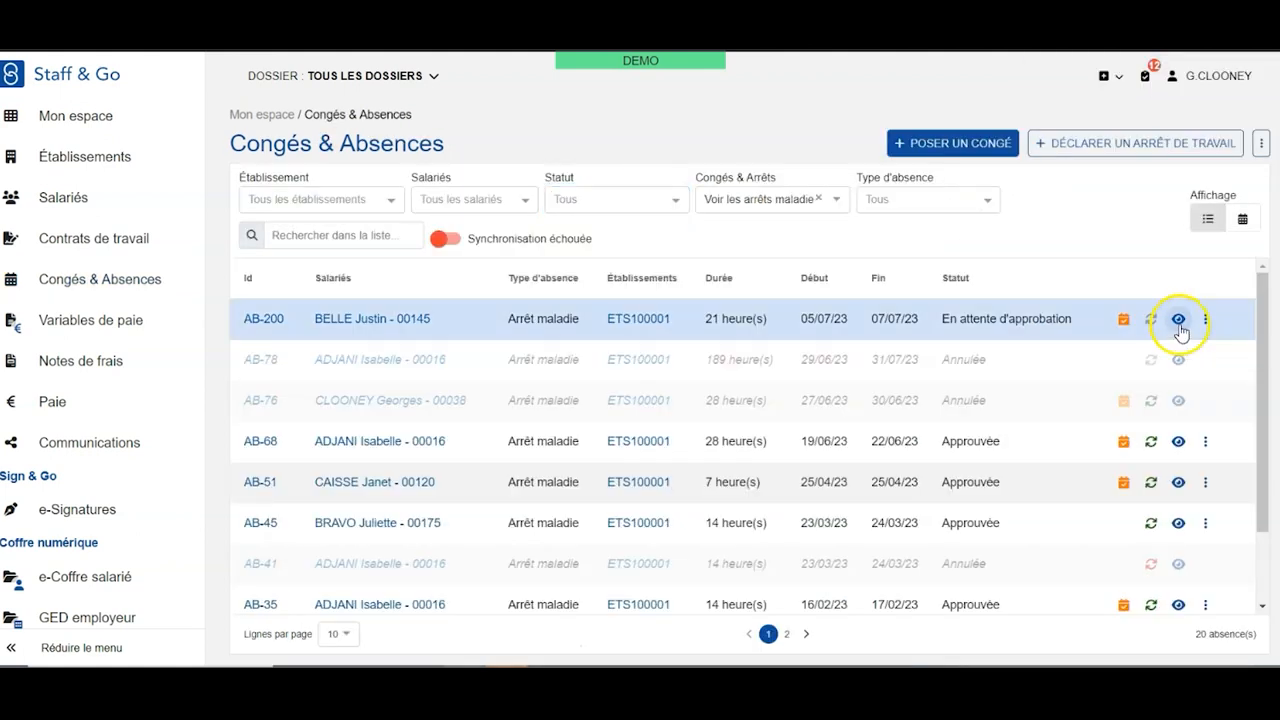
- On the pending sick leave starting 05/07/23, send the employee a reminder for the missing supporting document and confirm the treatment
left_click(1180, 326)
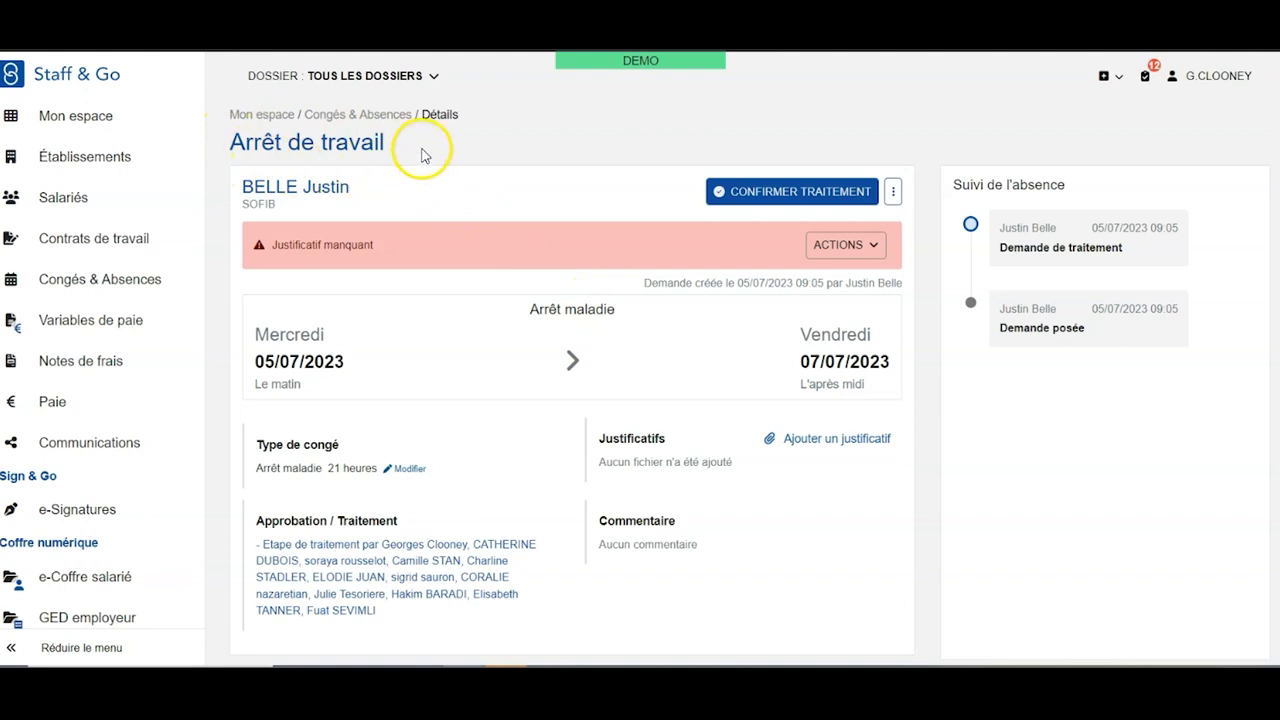
left_click(870, 246)
left_click(885, 283)
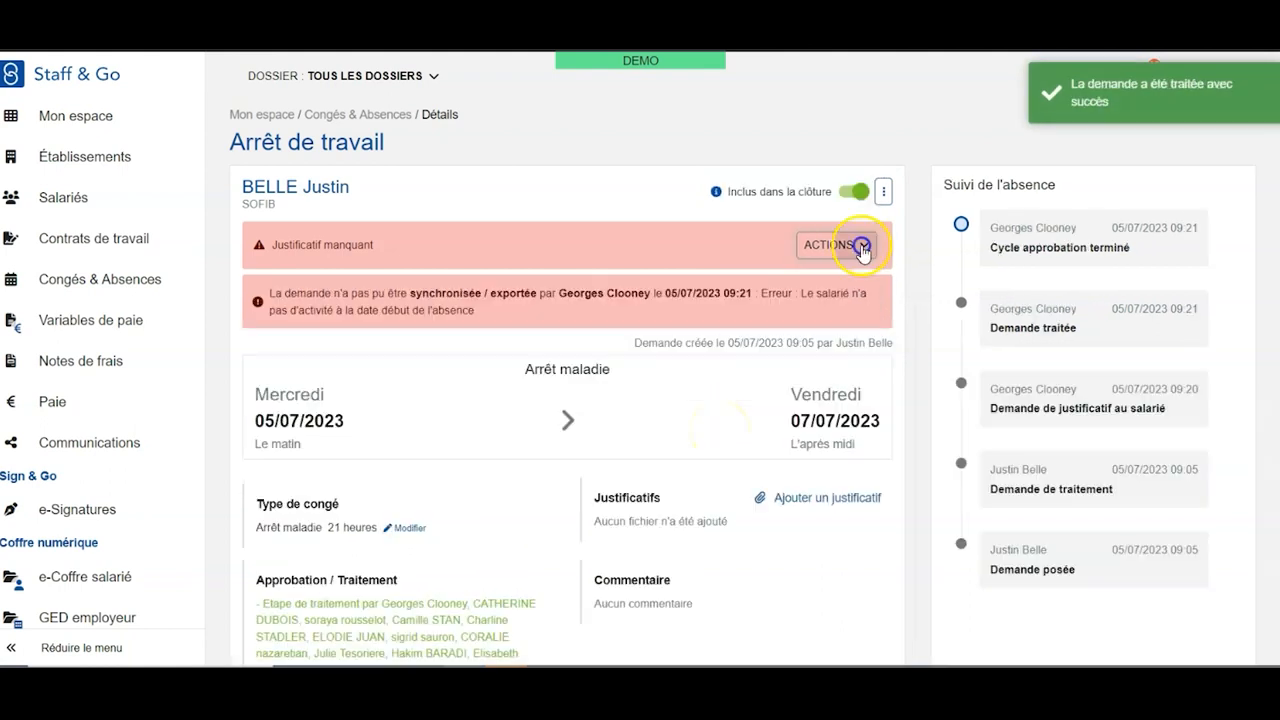
- Attach the sick-leave form from the ARRETS MALADIE folder to this absence as its supporting document
left_click(863, 240)
left_click(846, 318)
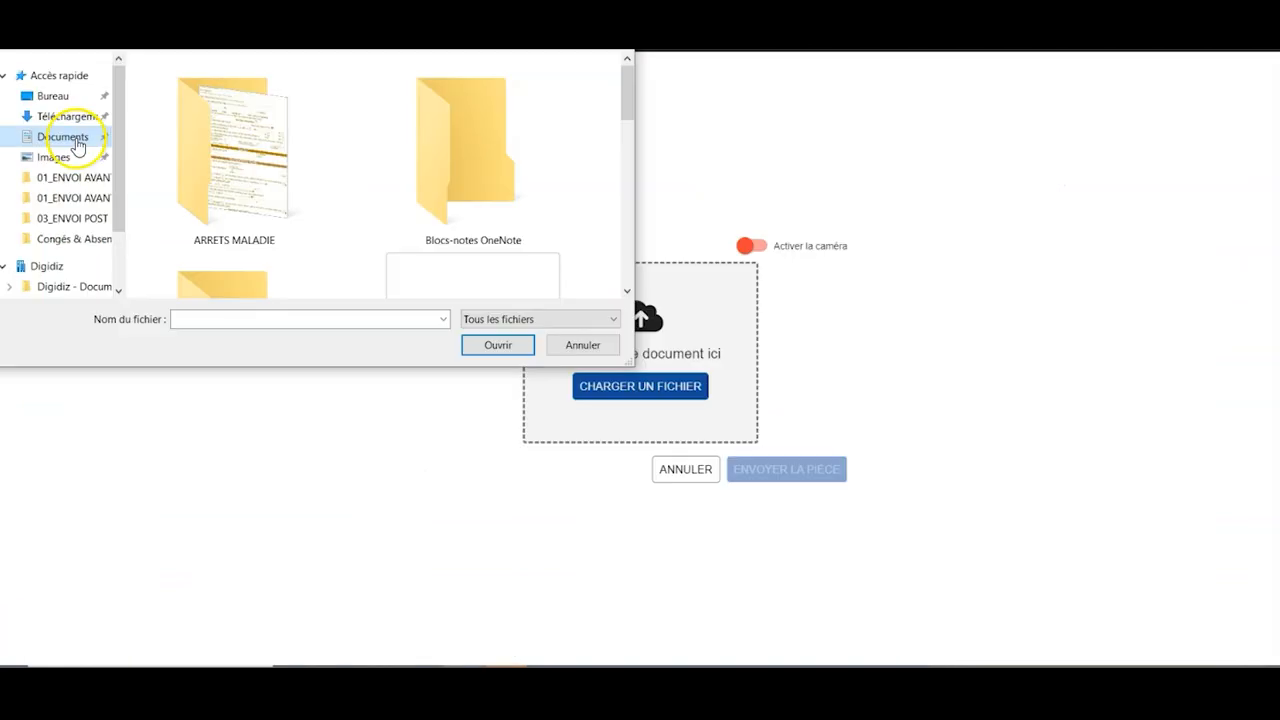
double_click(243, 145)
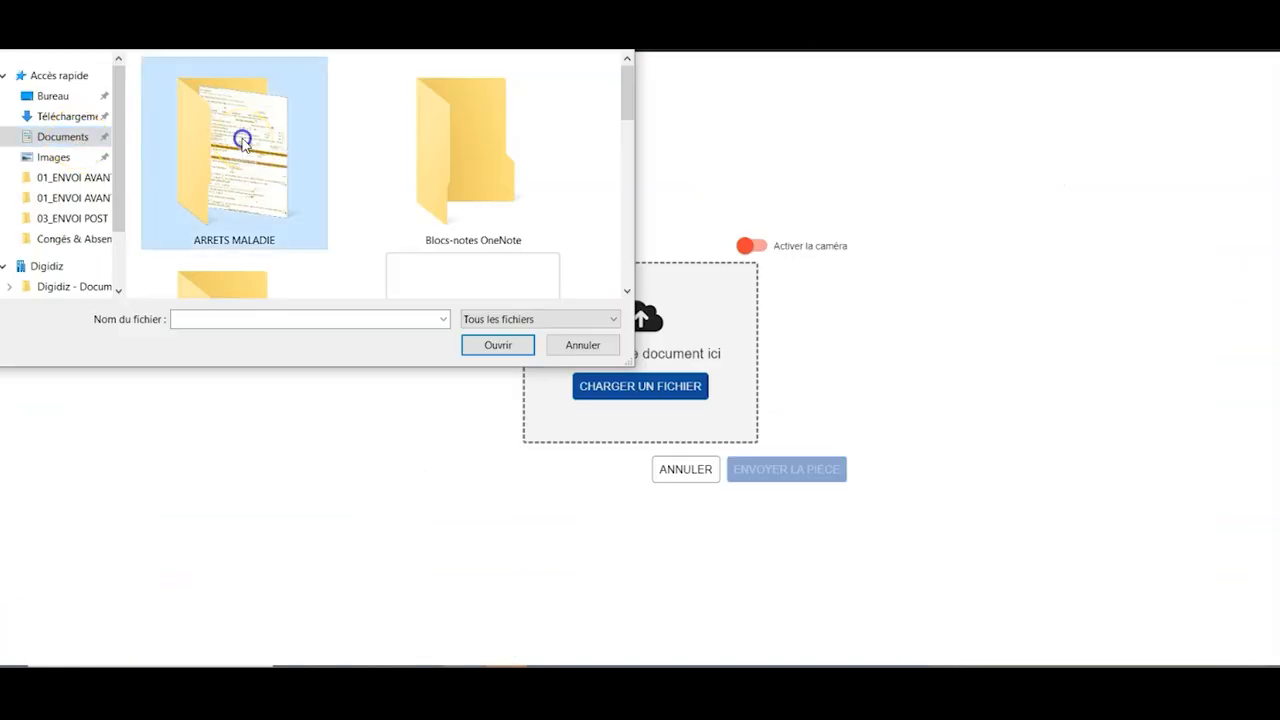
left_click(197, 120)
left_click(497, 345)
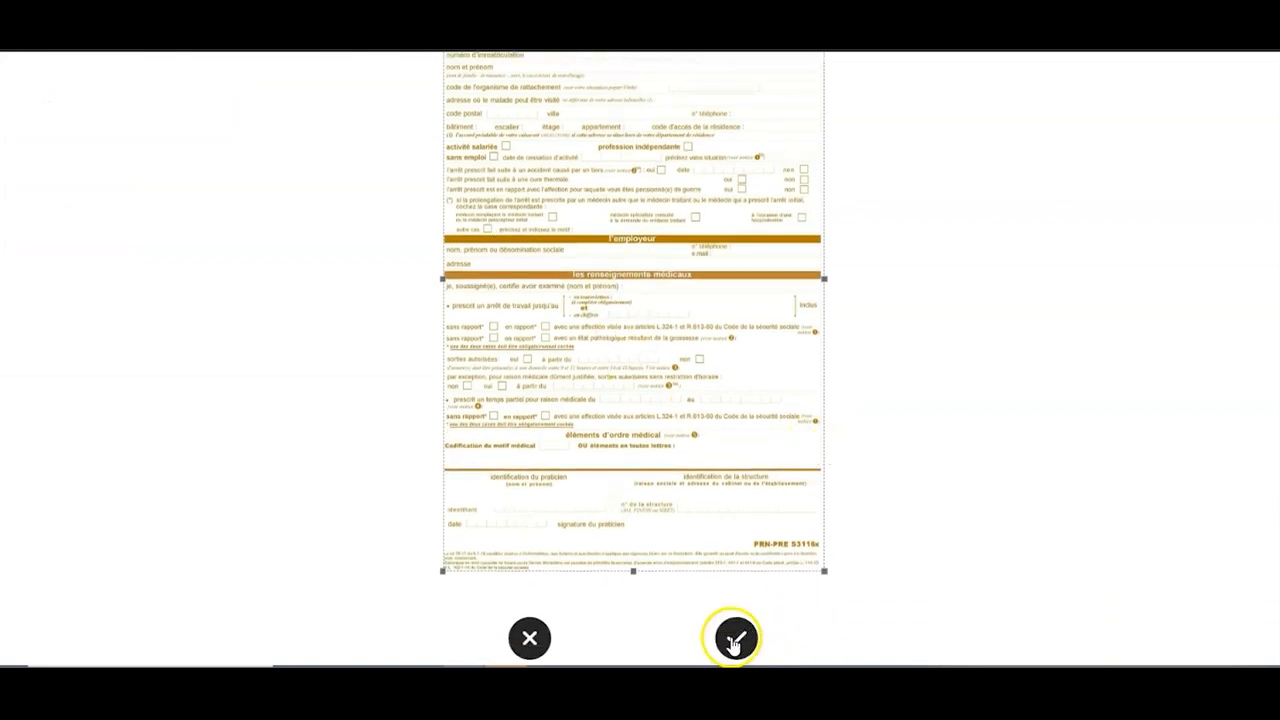
left_click(737, 637)
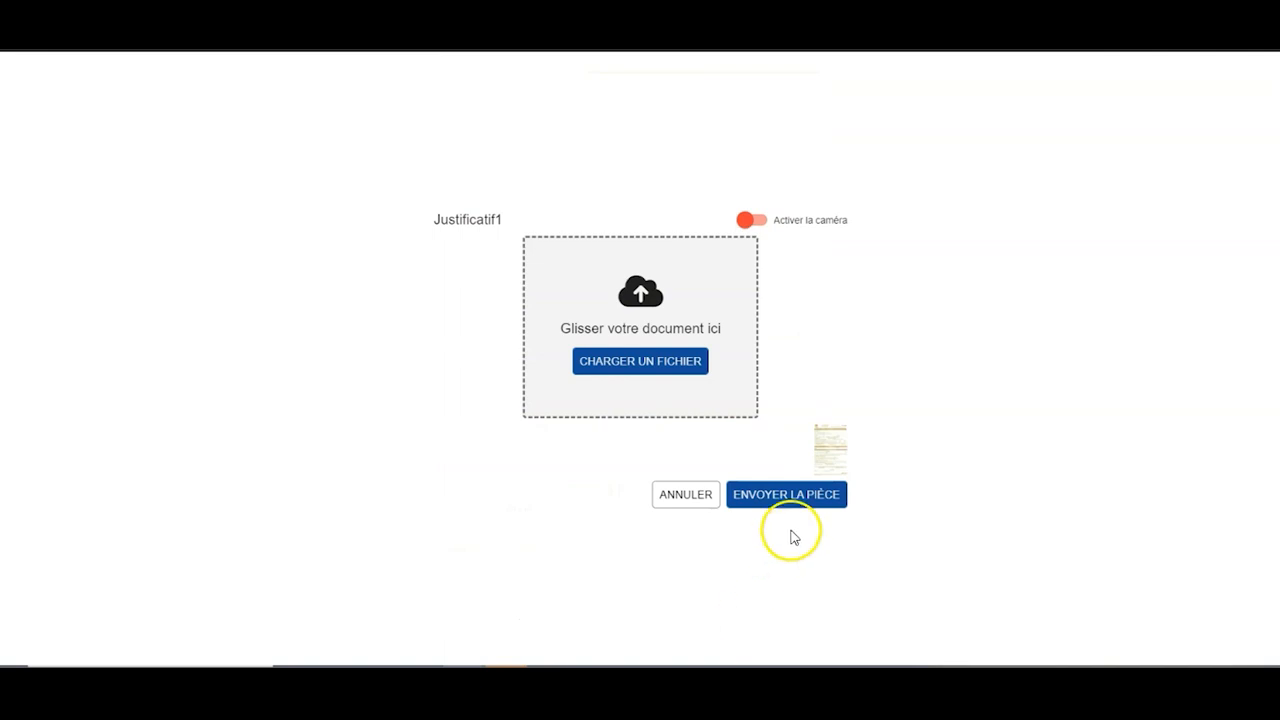
left_click(794, 492)
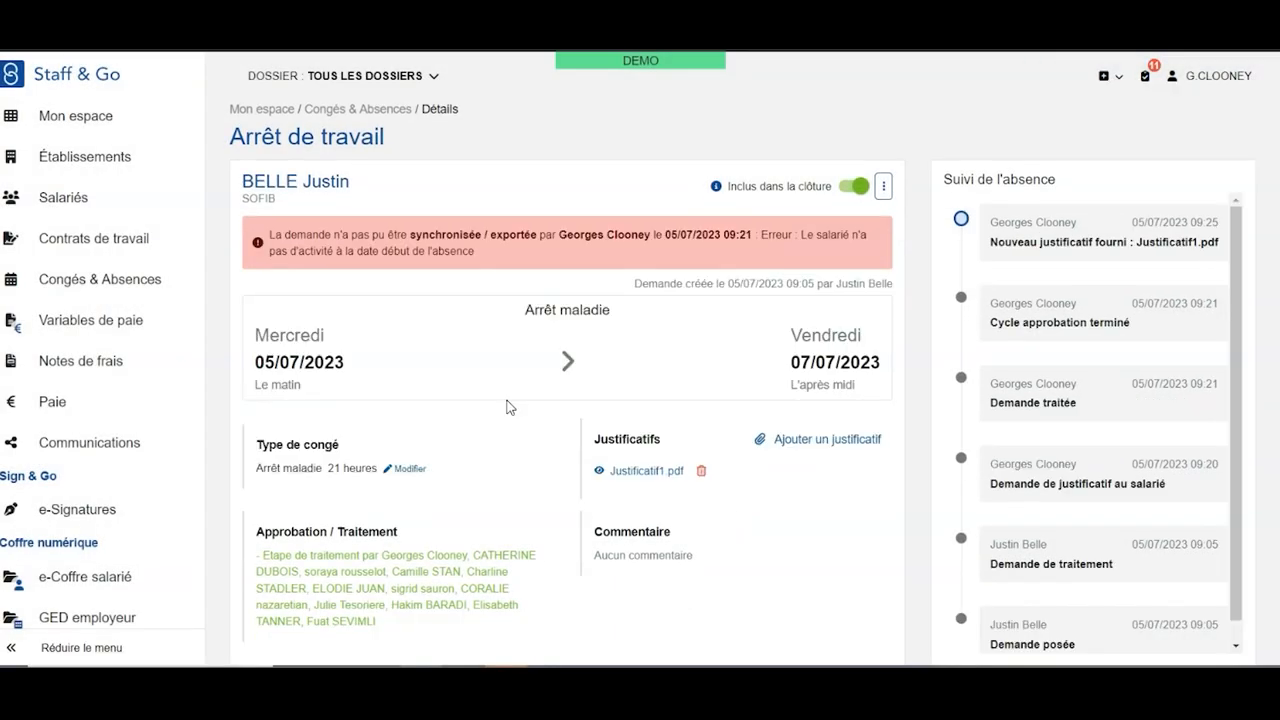
- Start a new leave request for another SOFIB employee with the leave type Congés payés
mouse_move(114, 277)
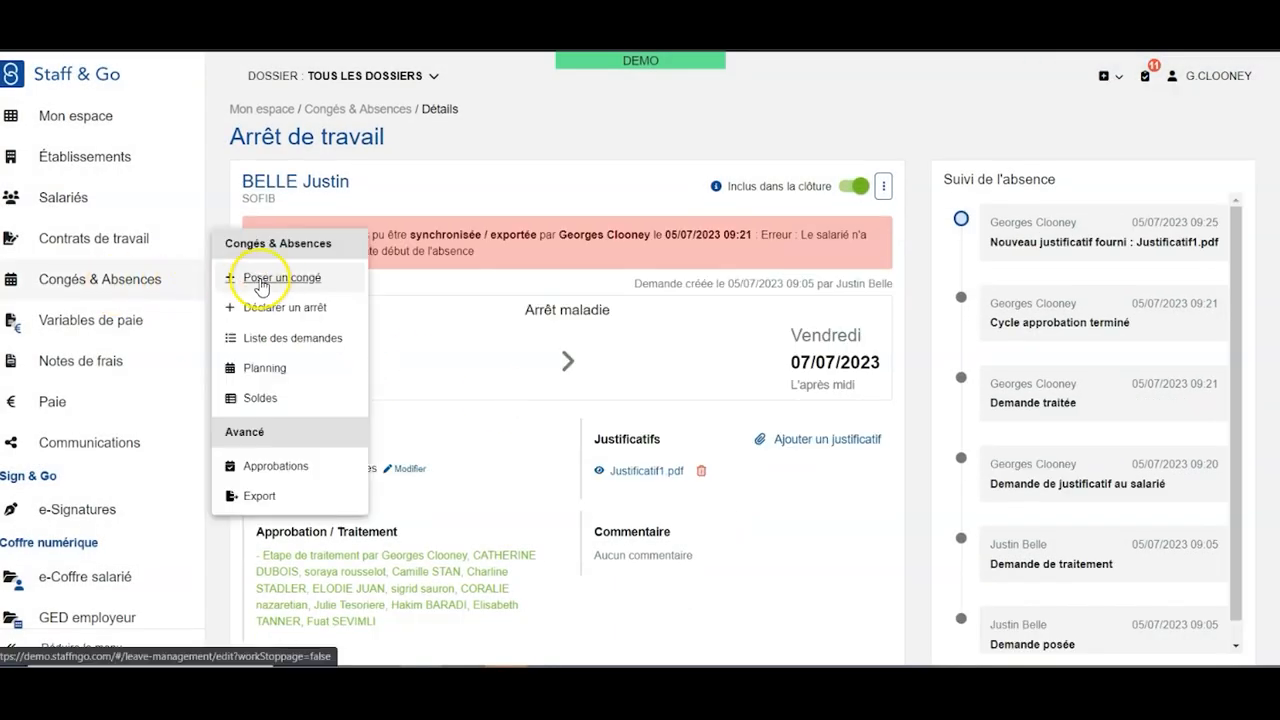
left_click(257, 282)
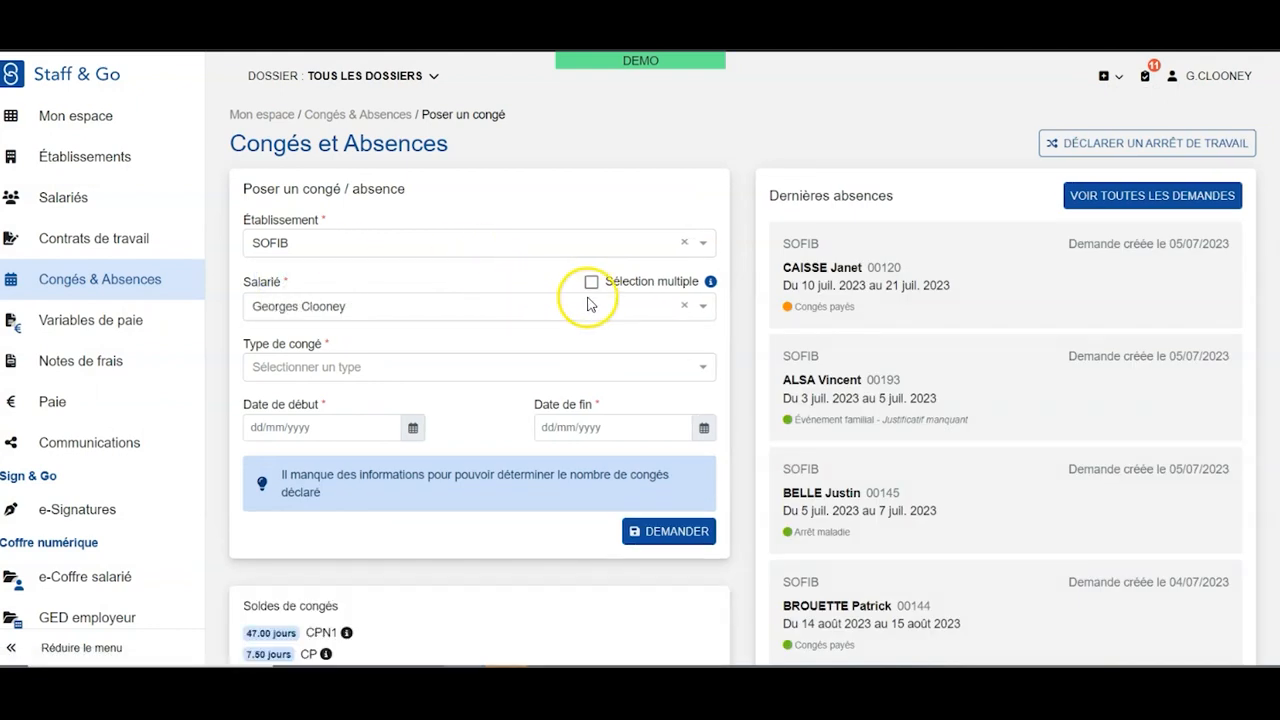
left_click(582, 307)
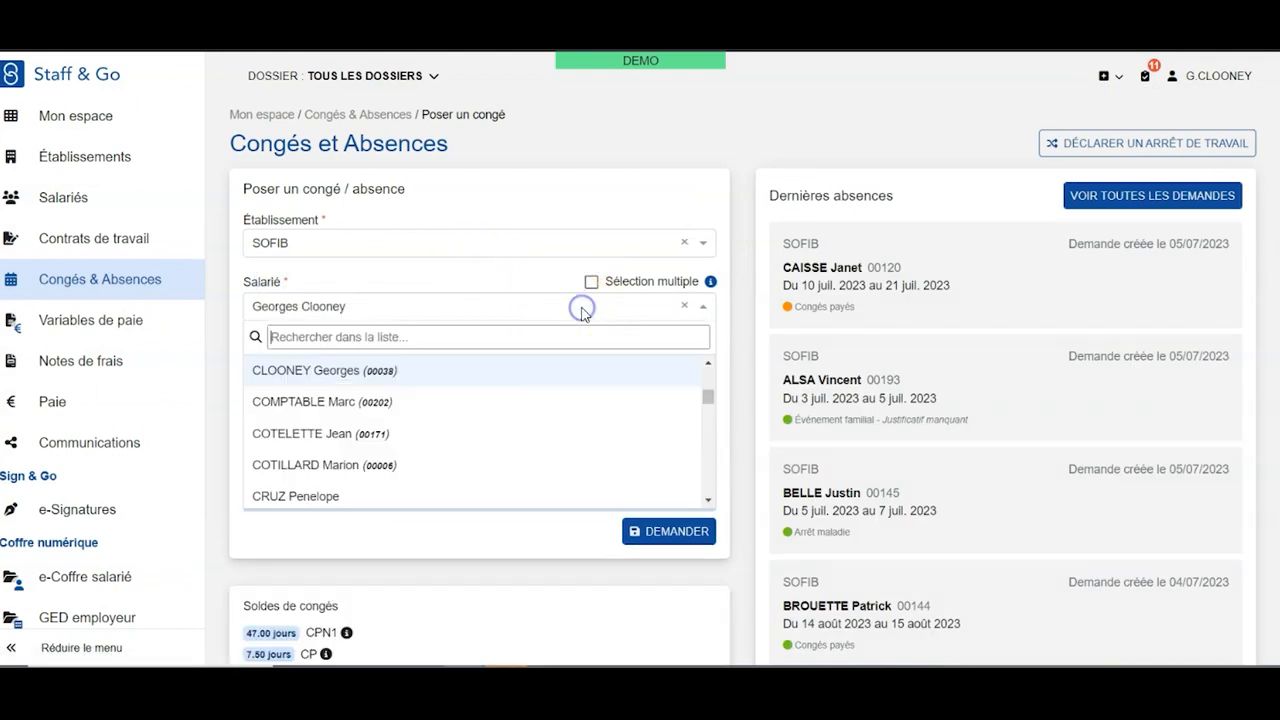
left_click(312, 401)
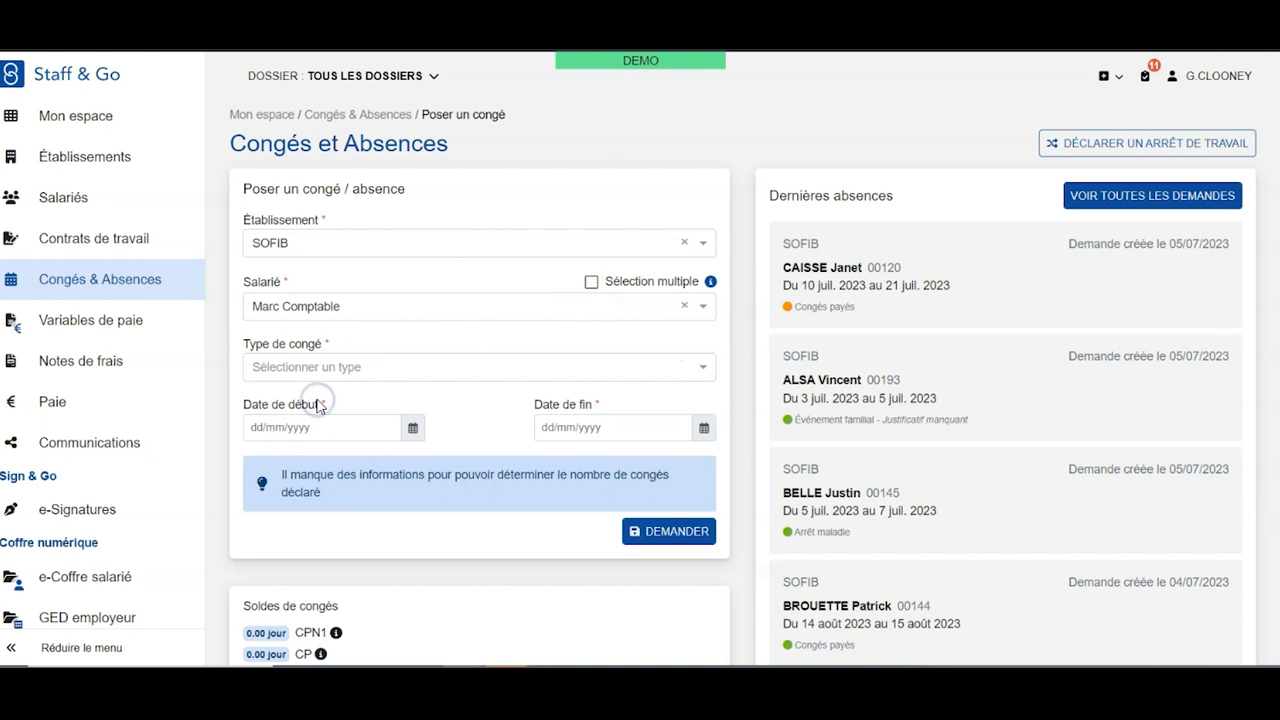
left_click(326, 372)
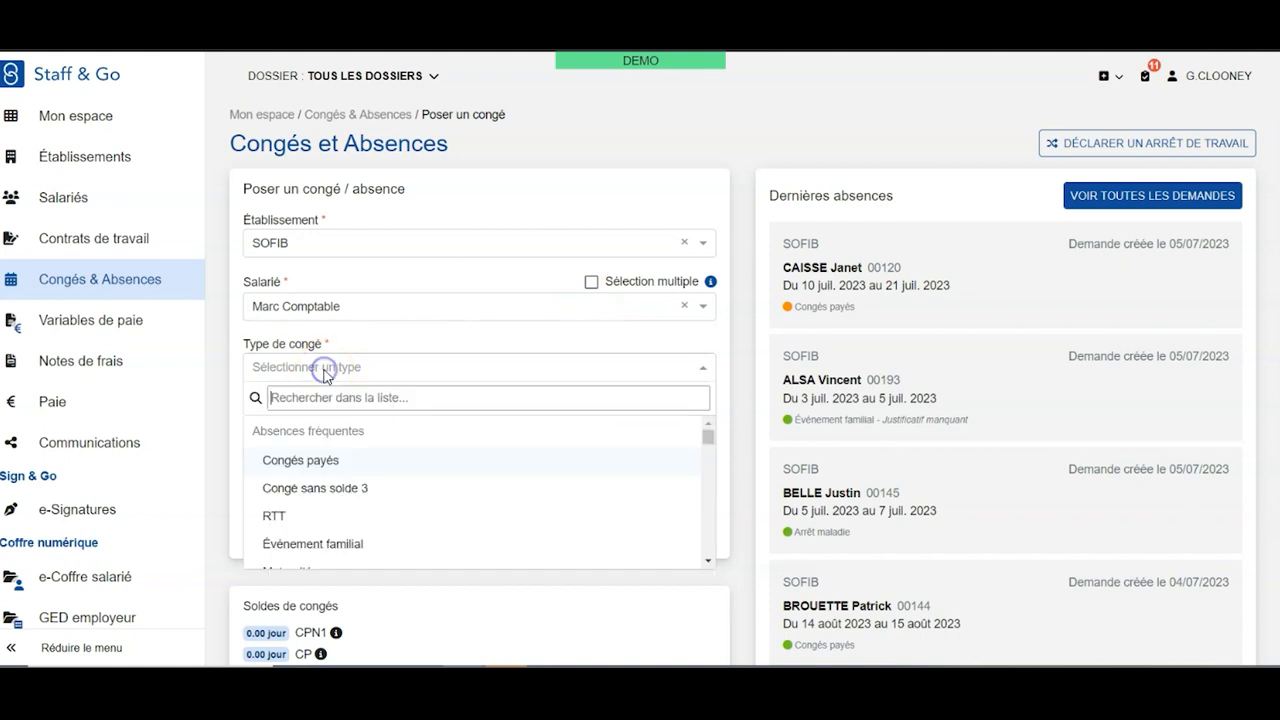
left_click(315, 456)
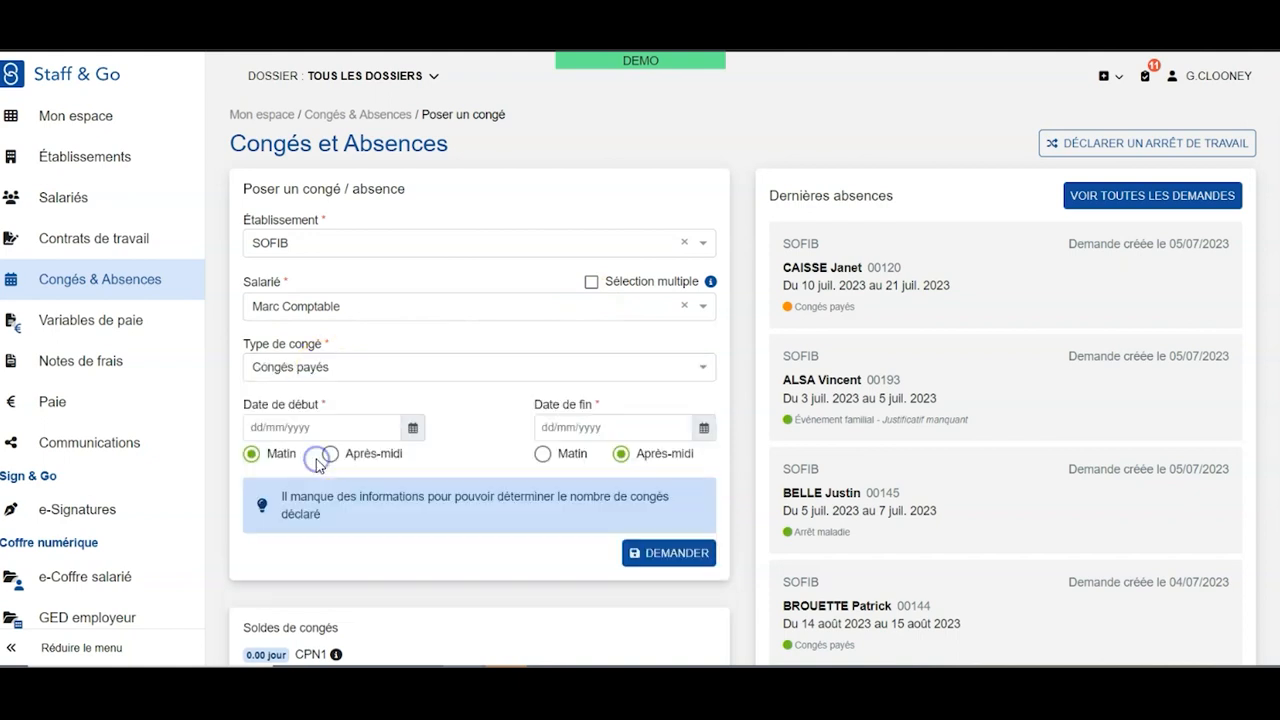
- Enable multiple selection for the leave request and choose the first three employees in the list
left_click(591, 283)
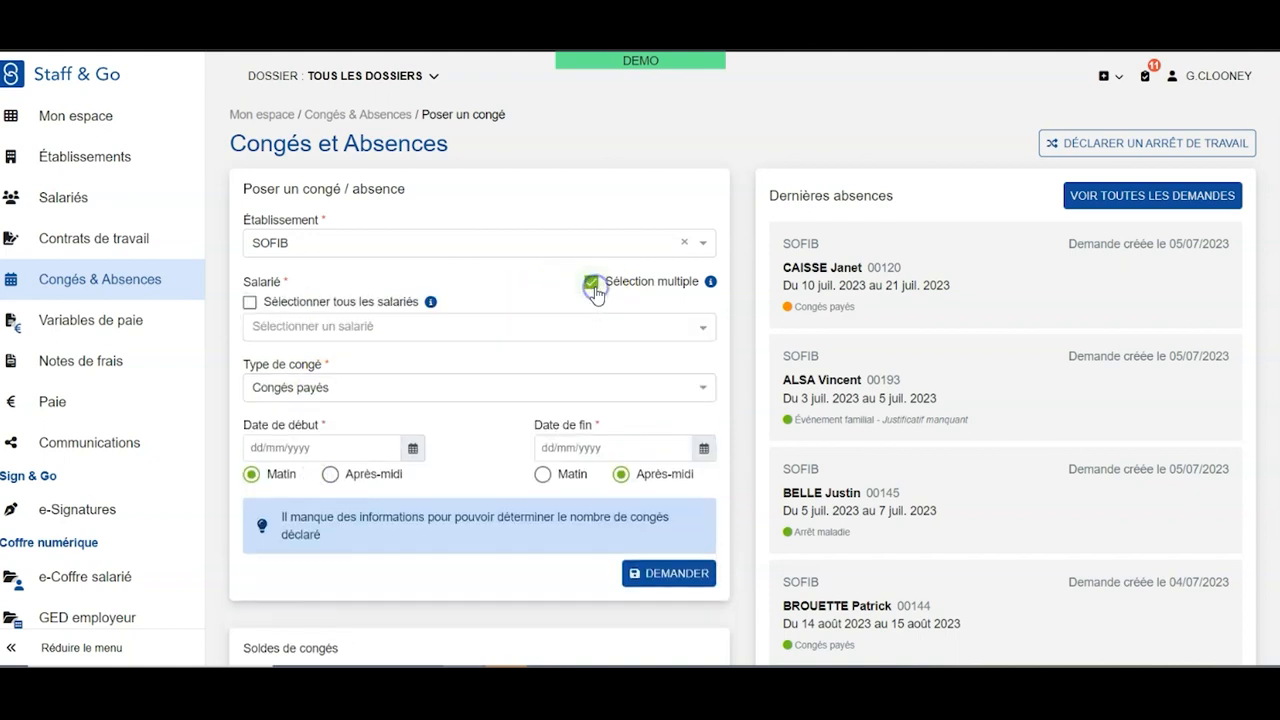
left_click(300, 326)
left_click(259, 391)
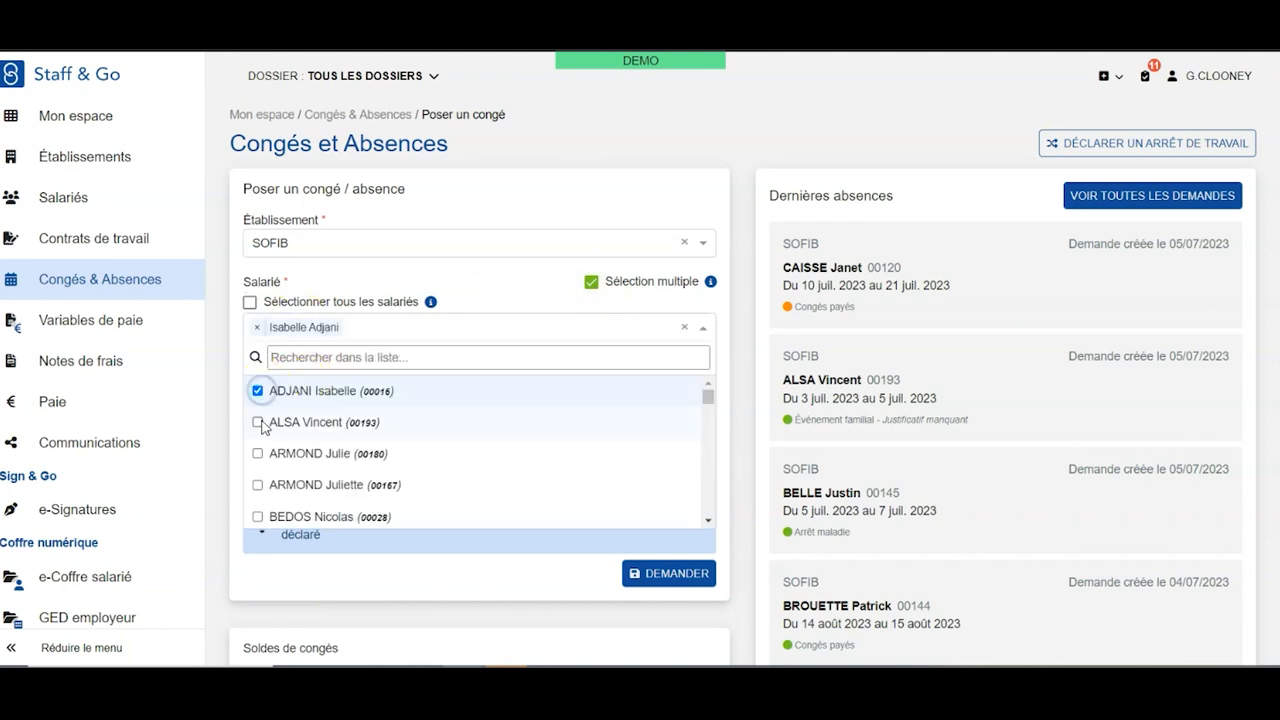
left_click(258, 422)
left_click(258, 453)
left_click(463, 280)
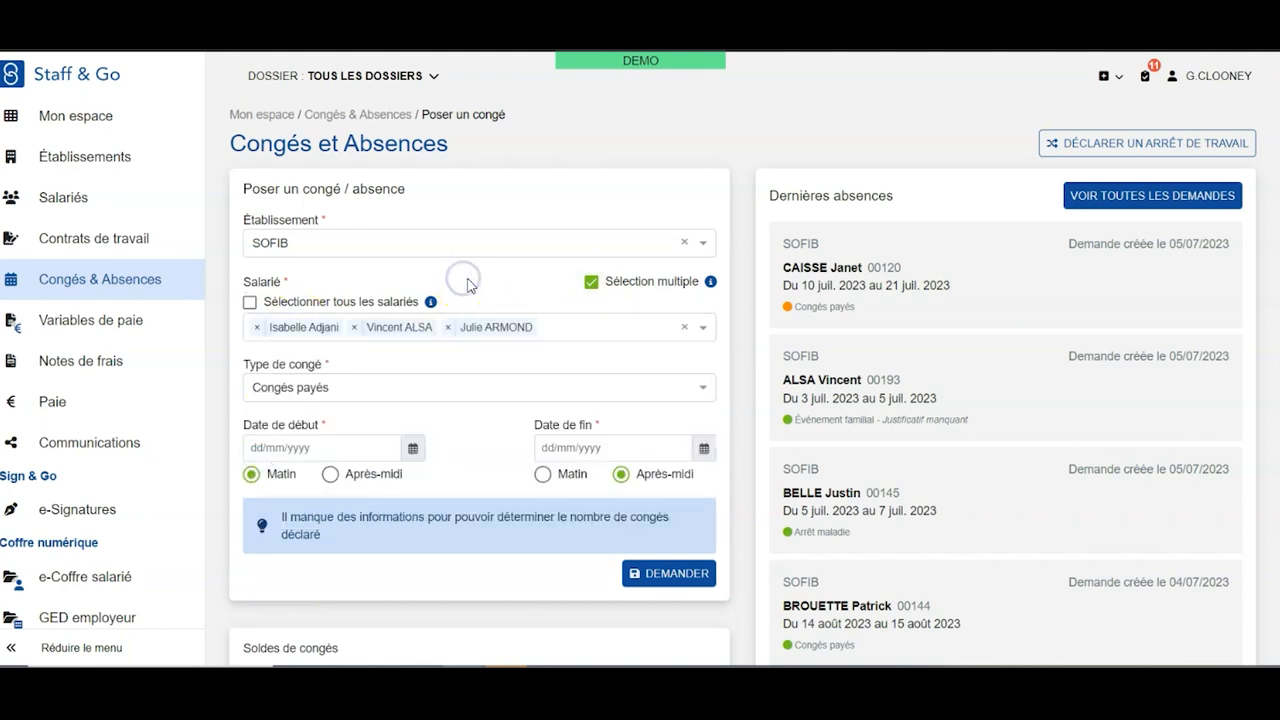
- Apply the paid leave request to all employees and set its dates from 5/7/2023 to 31/7/2023
left_click(250, 302)
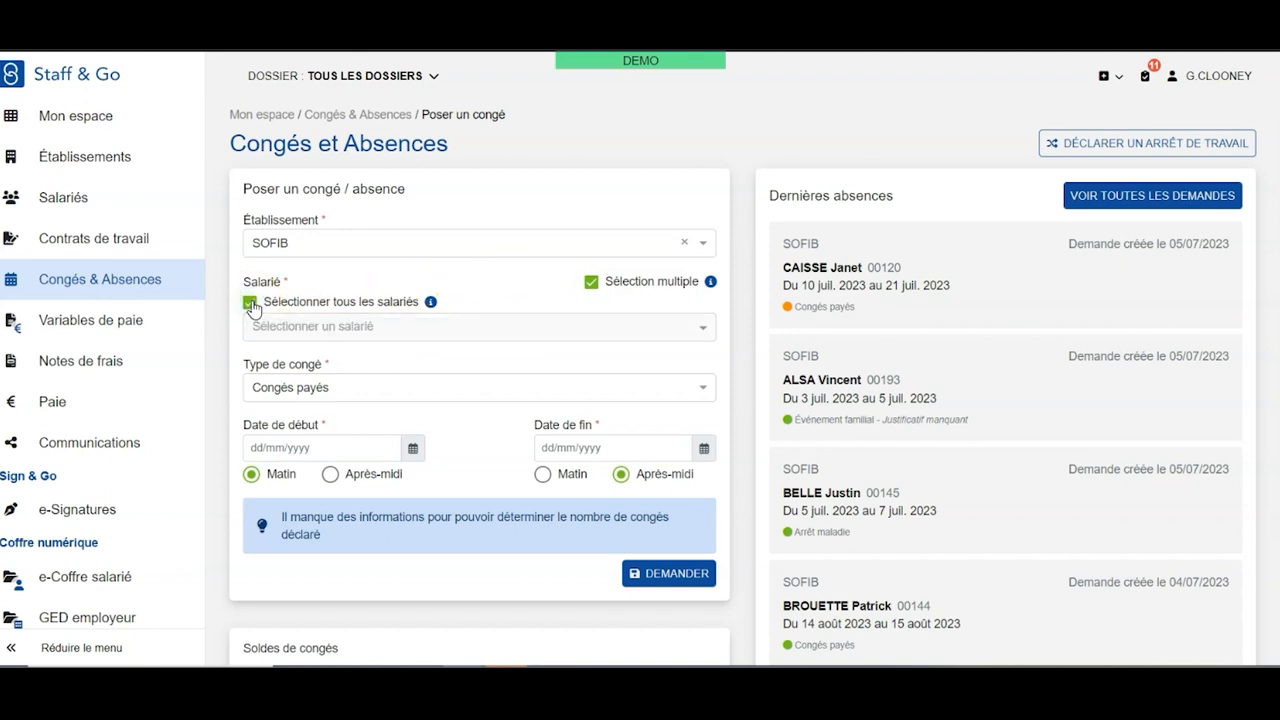
left_click(358, 385)
left_click(361, 387)
left_click(411, 448)
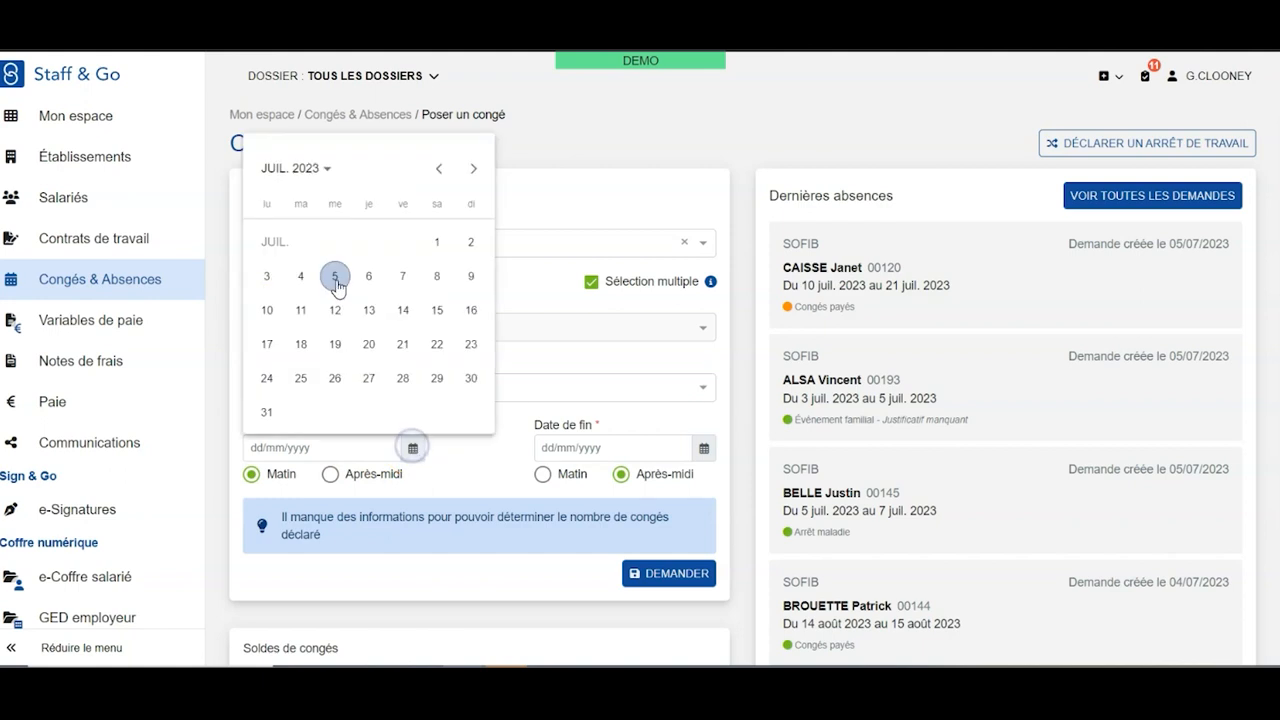
left_click(337, 277)
left_click(703, 448)
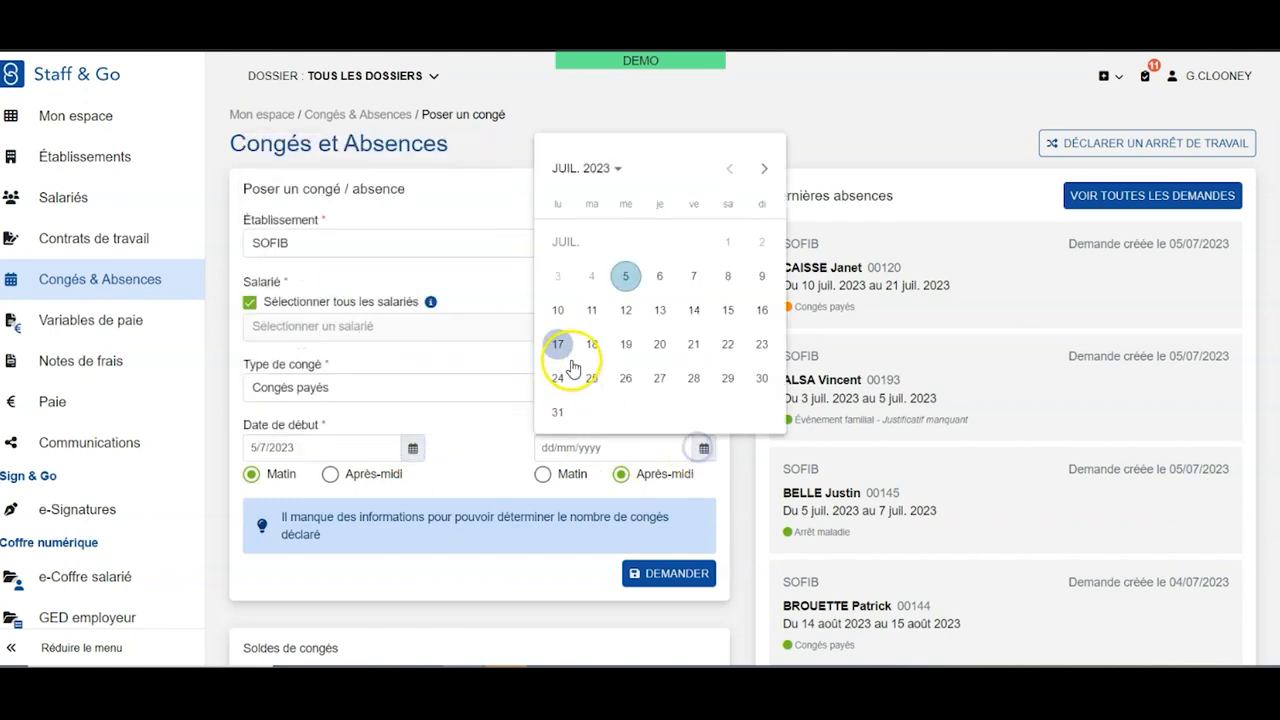
left_click(557, 412)
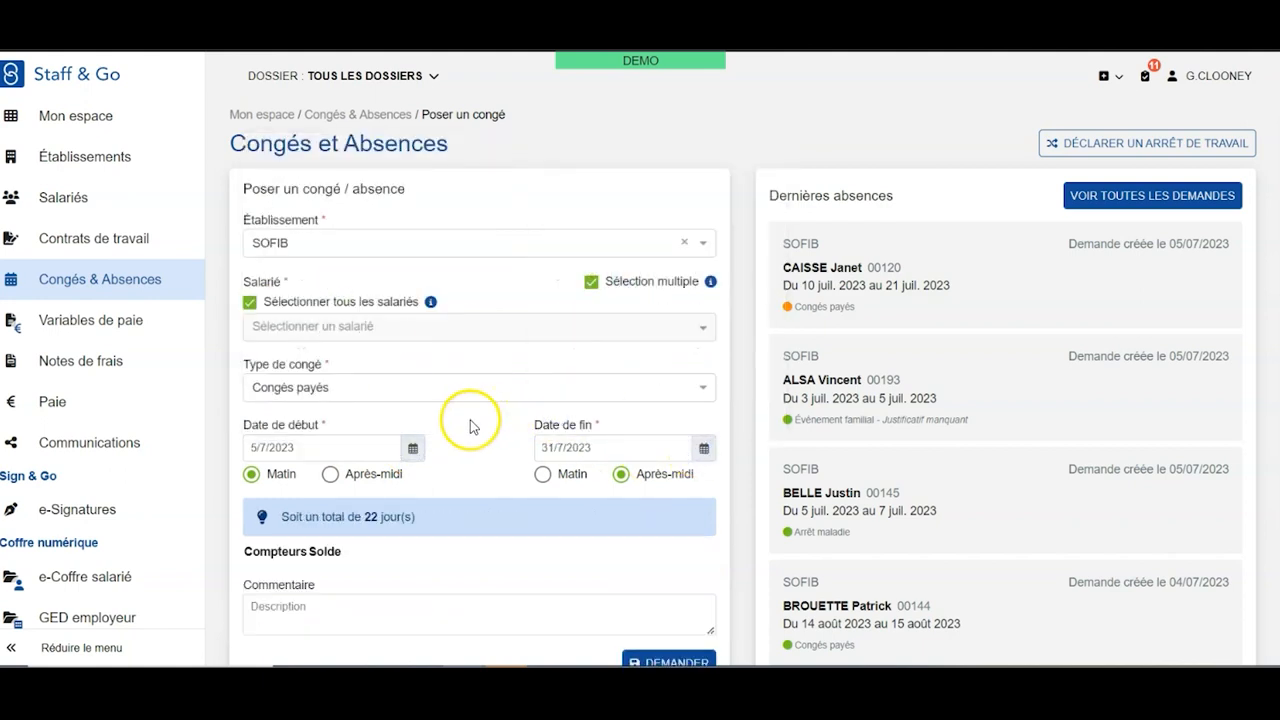
- Add the comment "Congés pour fermeture annuelle de l'entreprise" to the group leave request and submit it
scroll(500, 445, "down", 2)
left_click(528, 462)
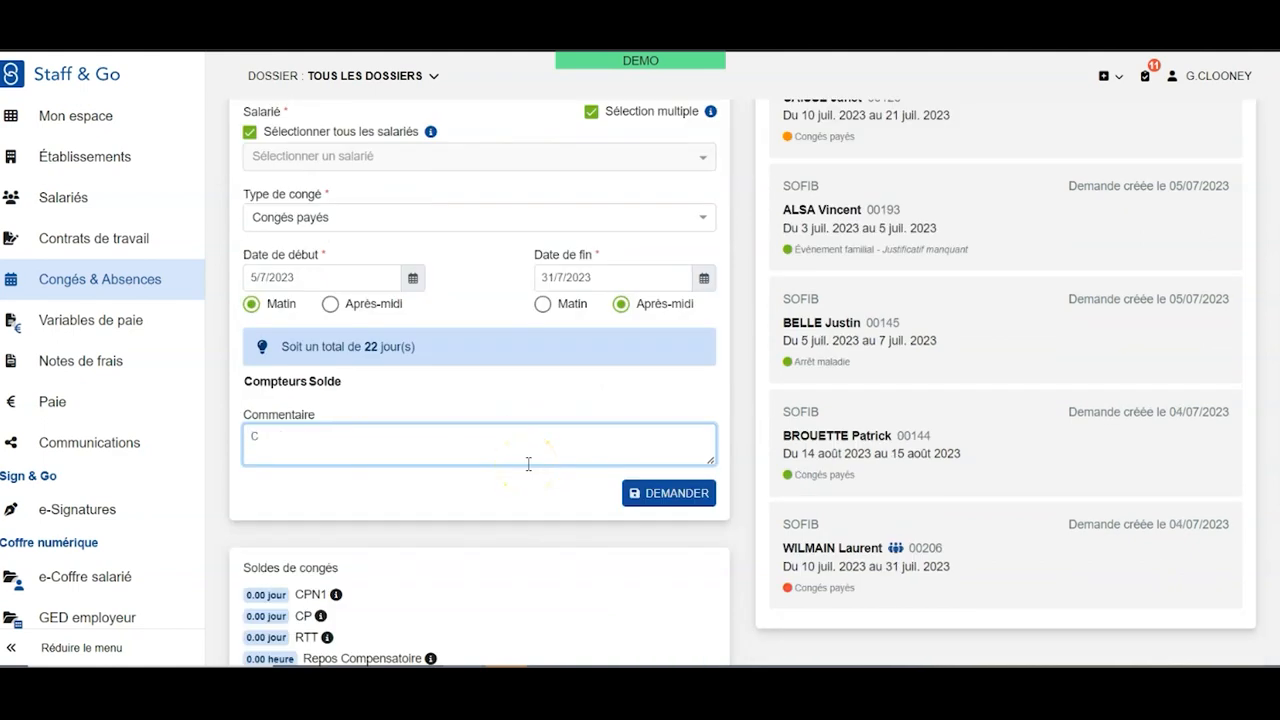
key("Caps_Lock")
type("ongés pour fermeture annuelle de l'entreprise")
left_click(664, 495)
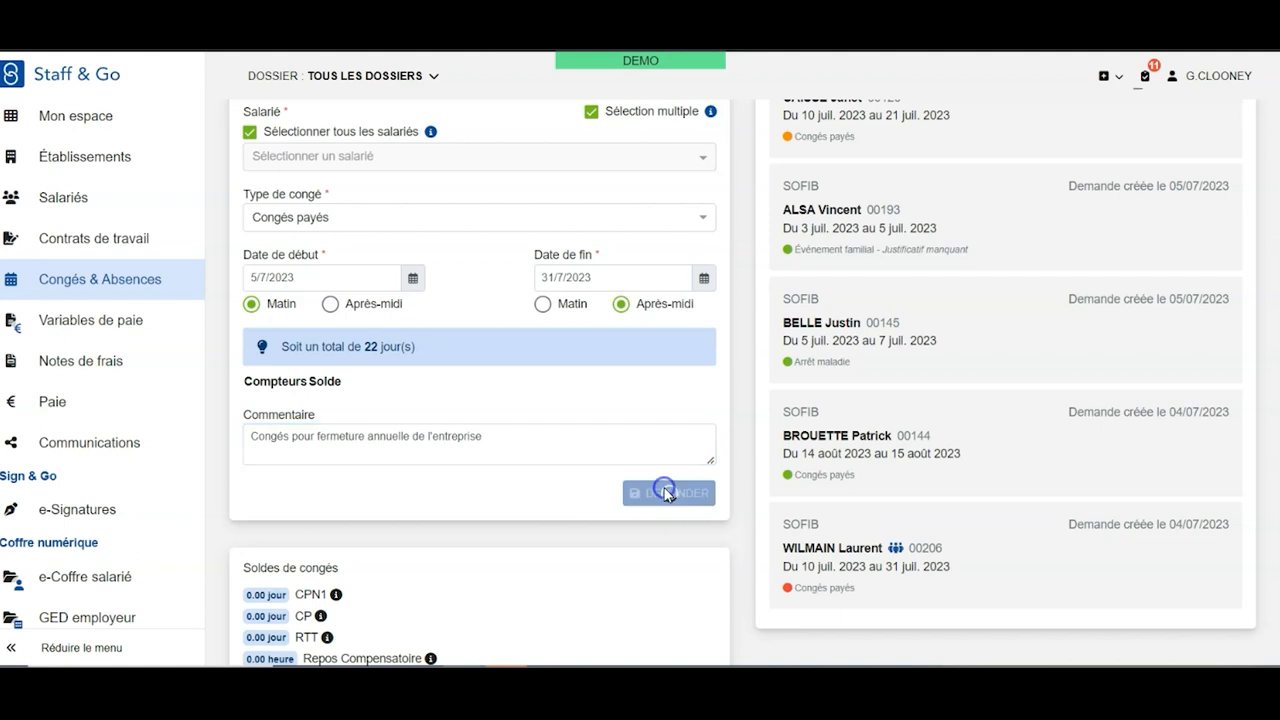
- Go to the list of leave requests and view the details of the first one awaiting approval
mouse_move(110, 272)
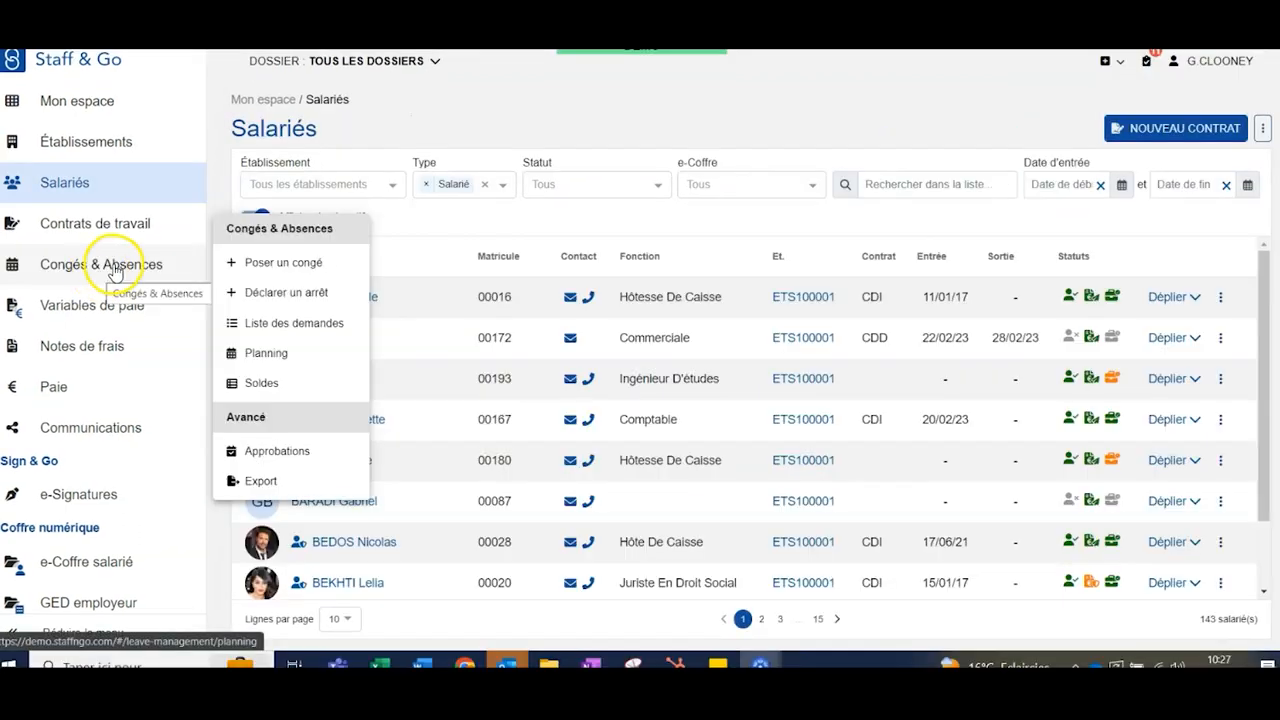
left_click(290, 323)
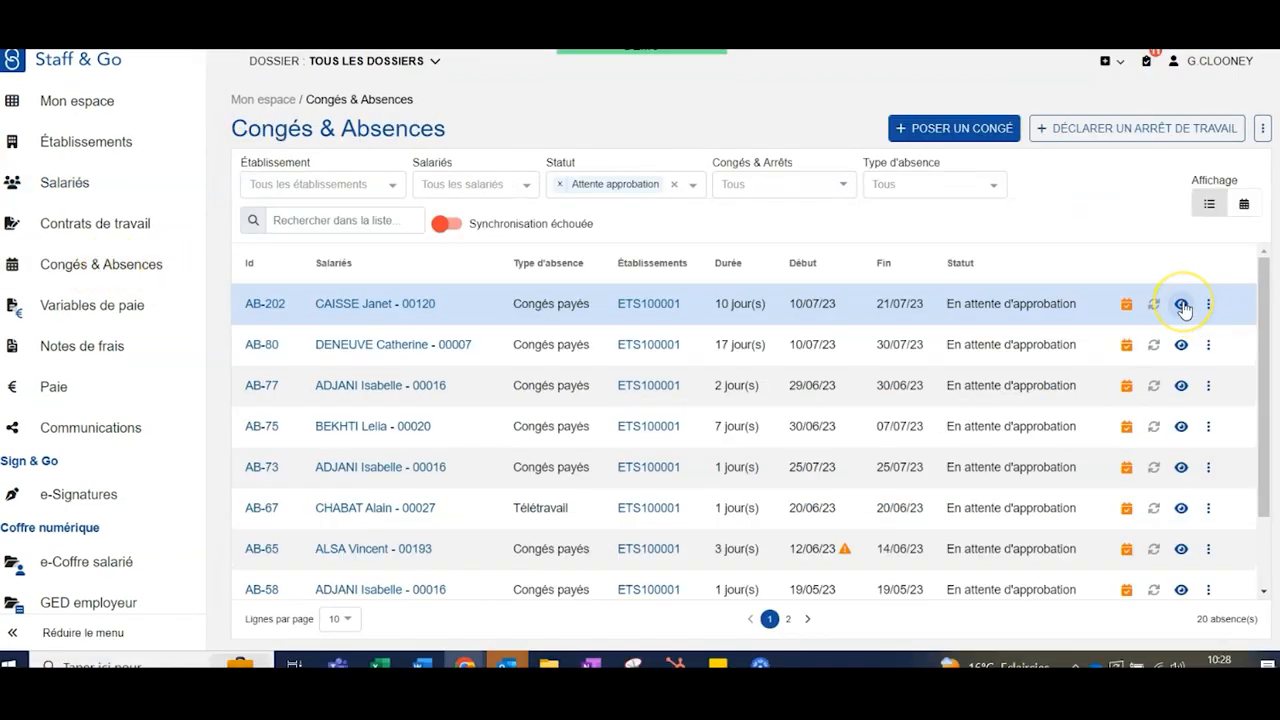
left_click(1182, 305)
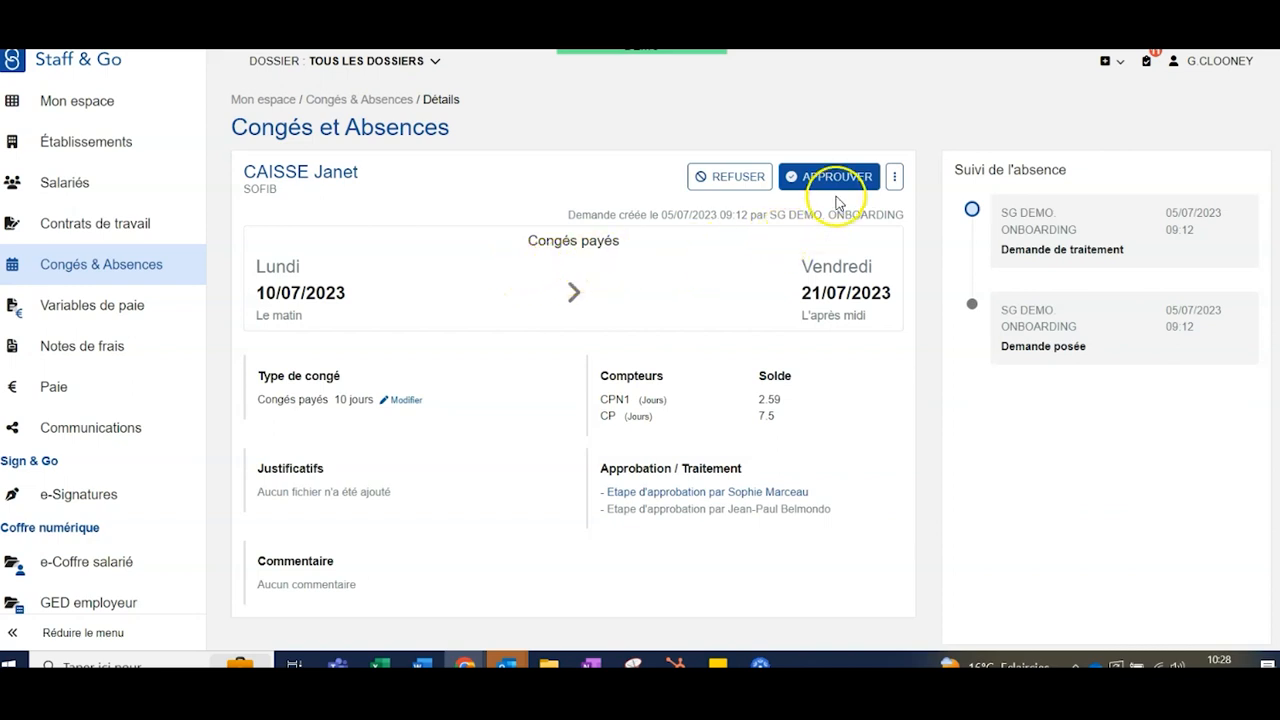
- Modify this paid leave request so that its end date is 17/7/2023, and save the change
left_click(893, 178)
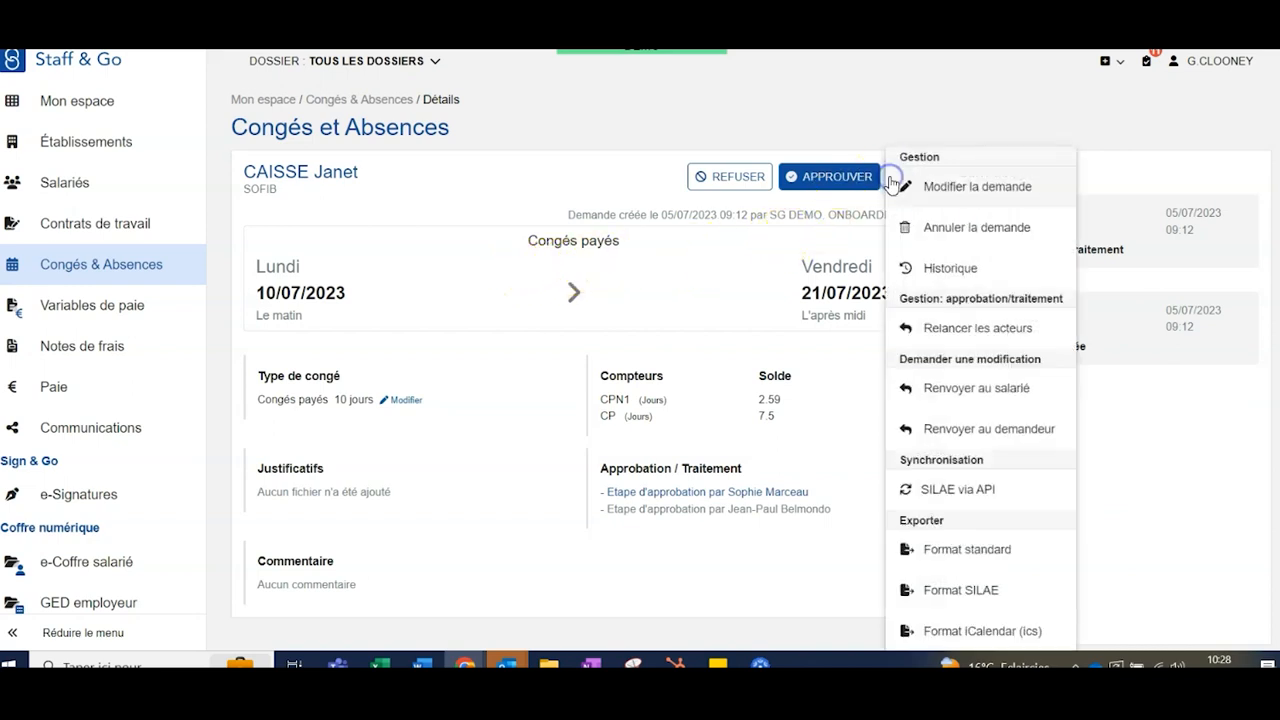
left_click(976, 190)
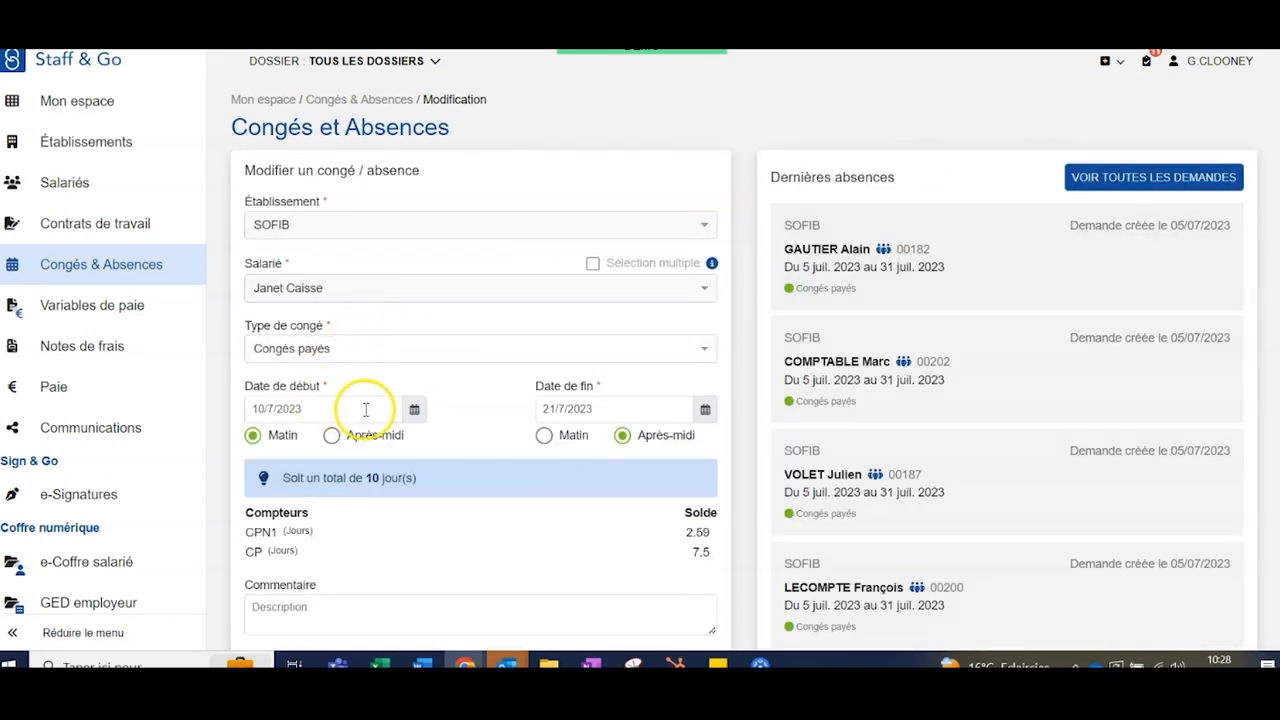
left_click(705, 409)
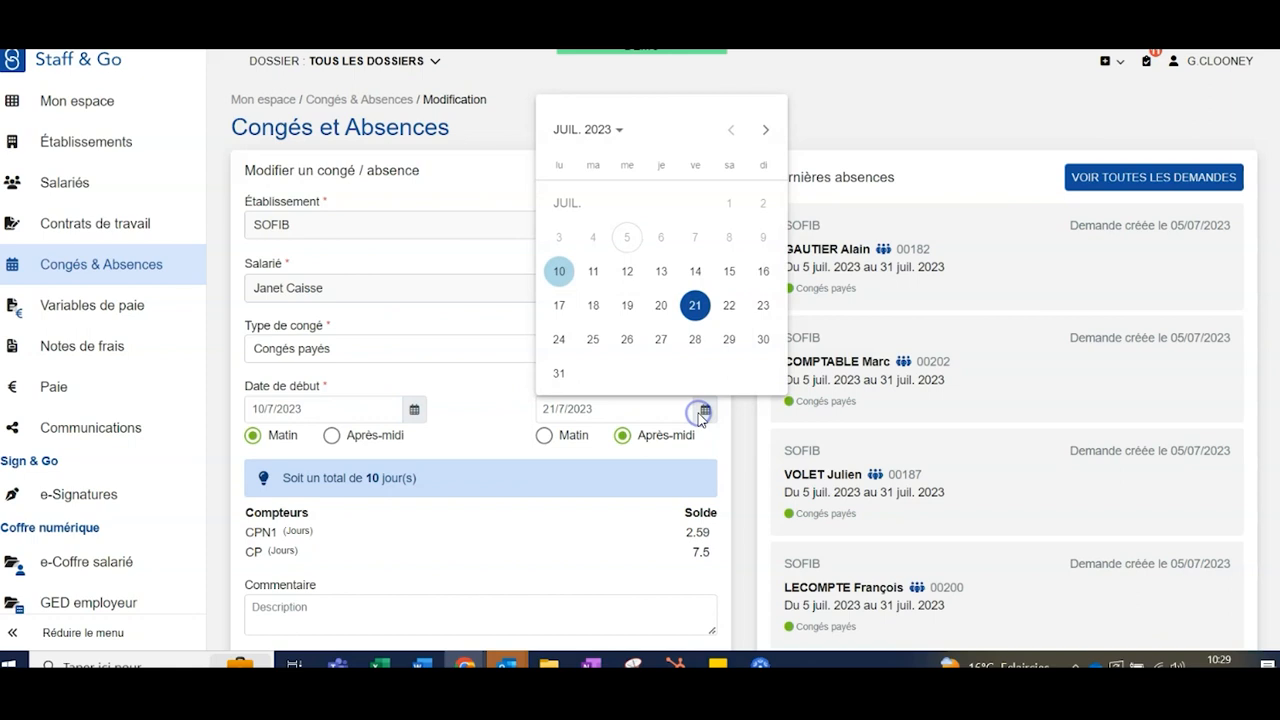
left_click(559, 304)
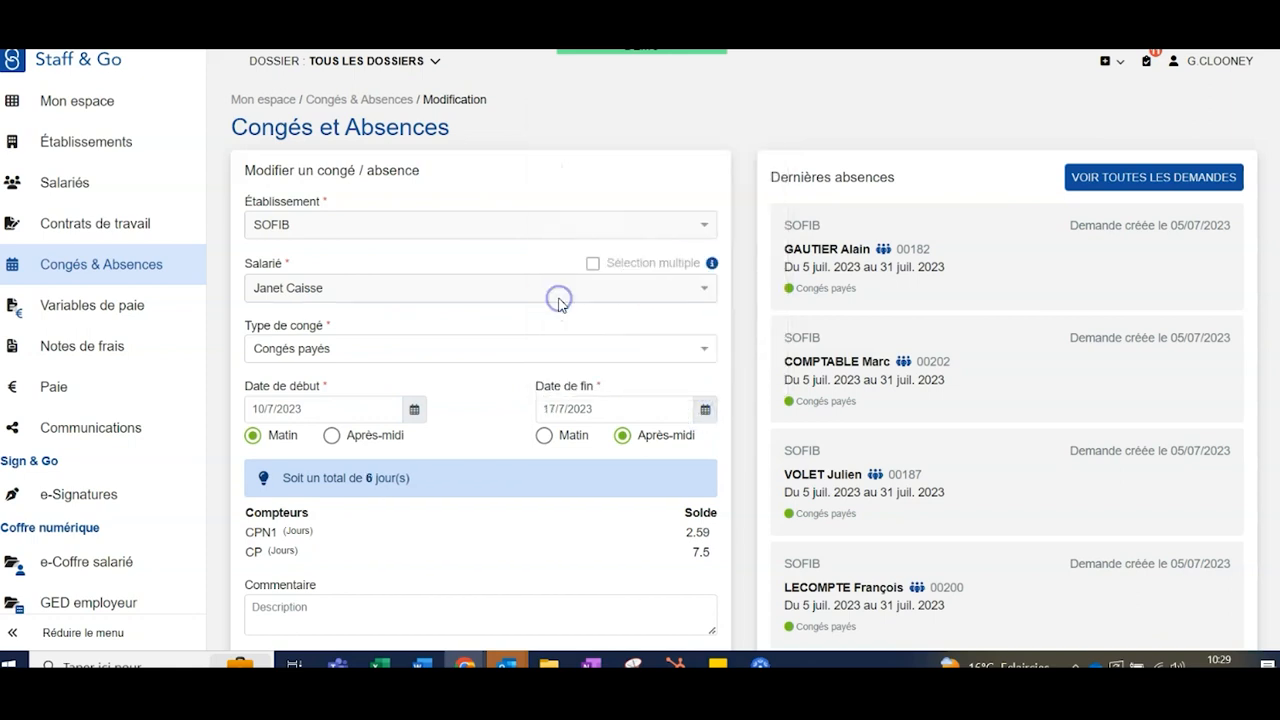
scroll(450, 467, "down", 3)
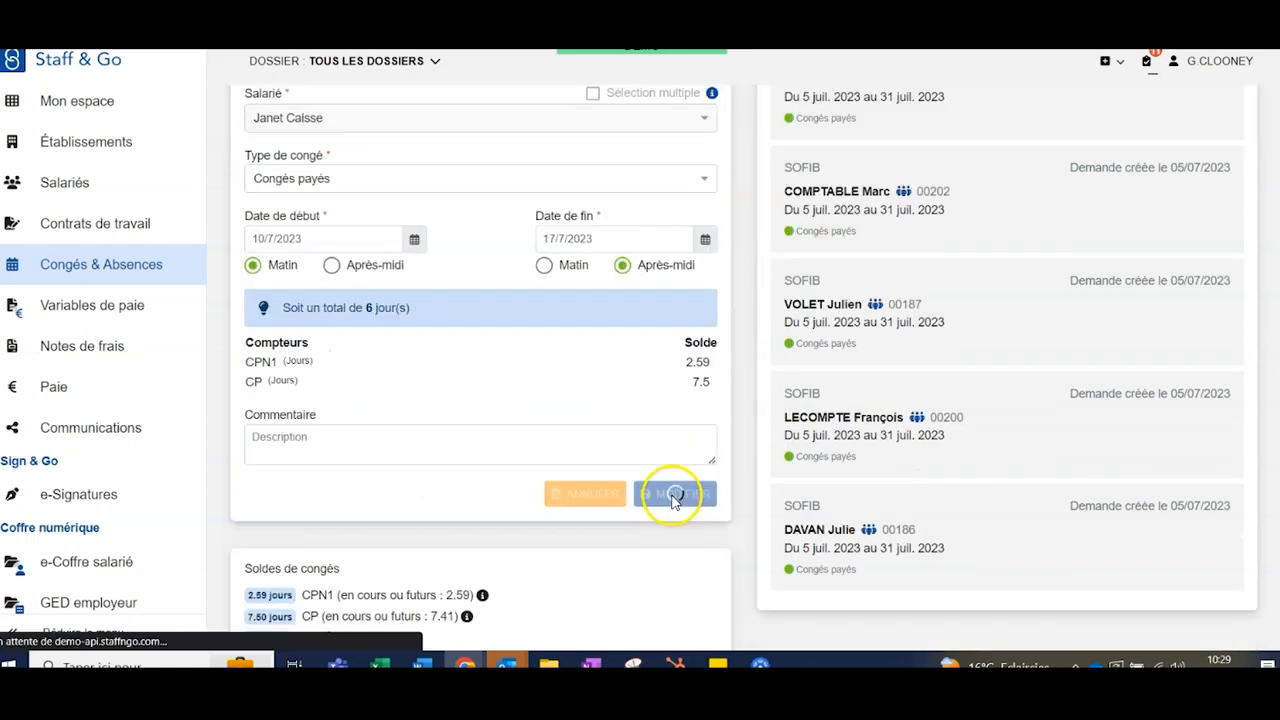
left_click(673, 491)
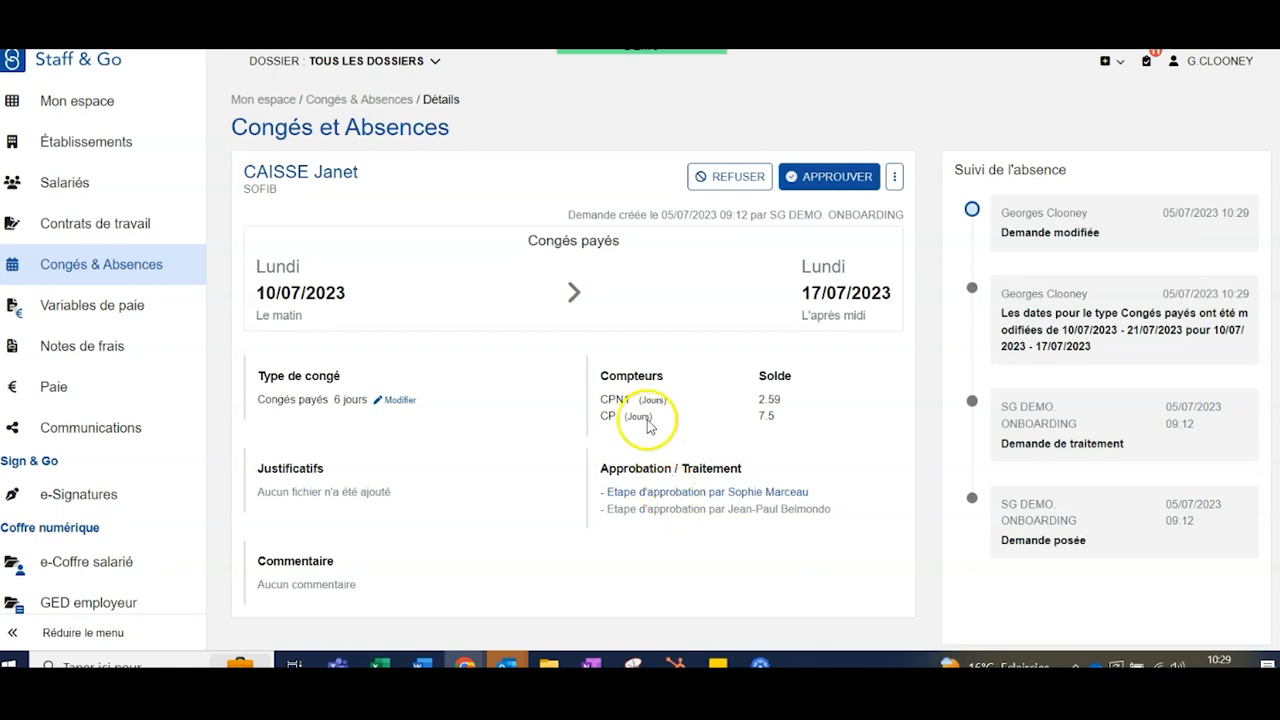
- Send a reminder to the approvers of this leave request and check it in the absence tracking
left_click(893, 177)
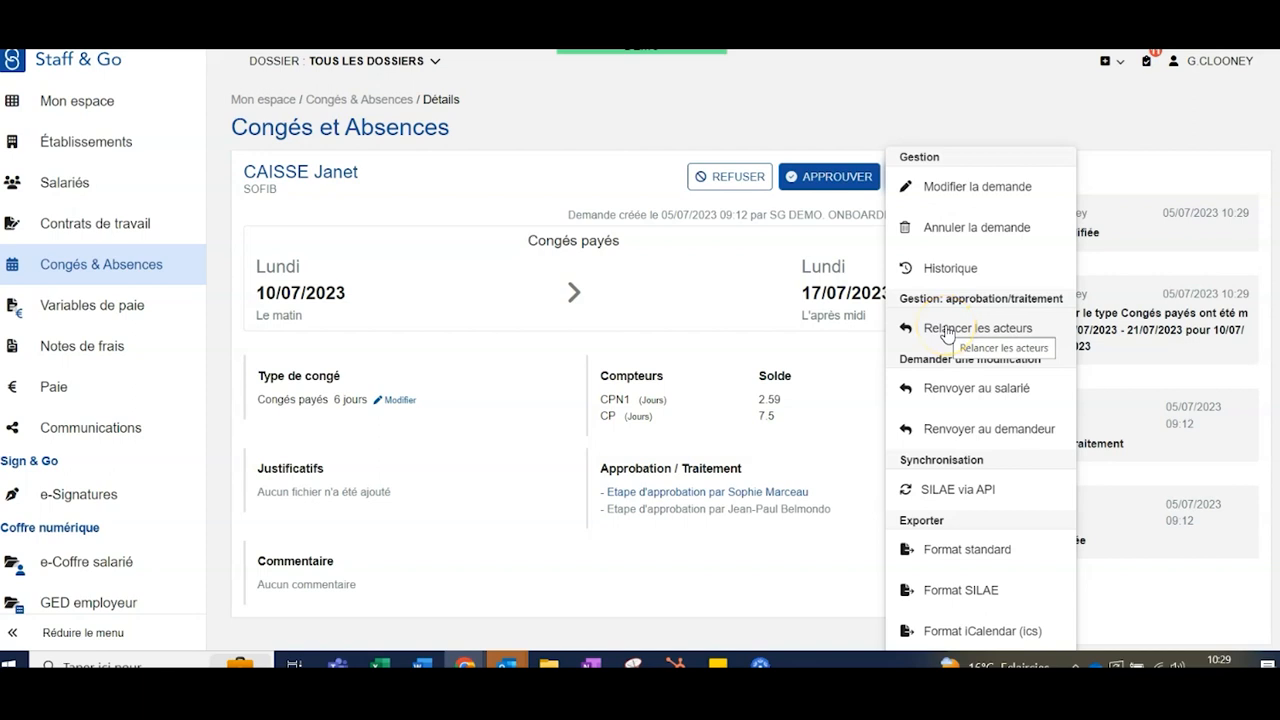
left_click(946, 330)
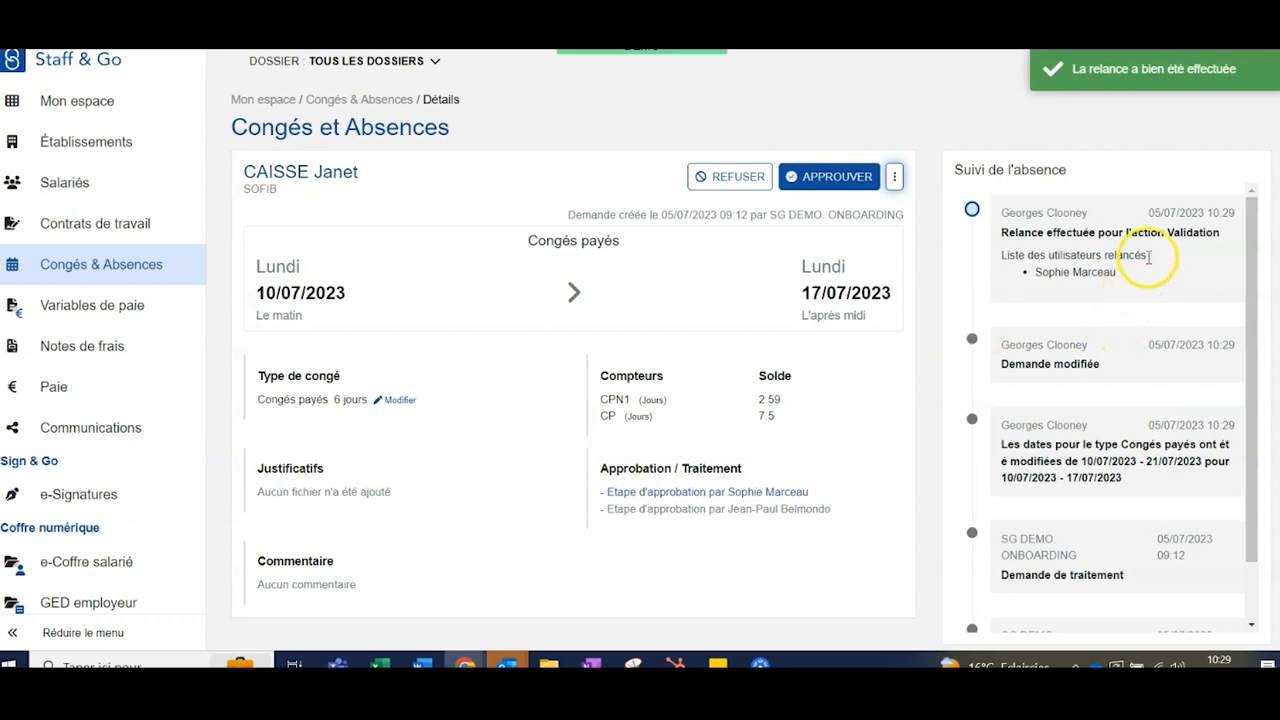
scroll(1003, 215, "down", 1)
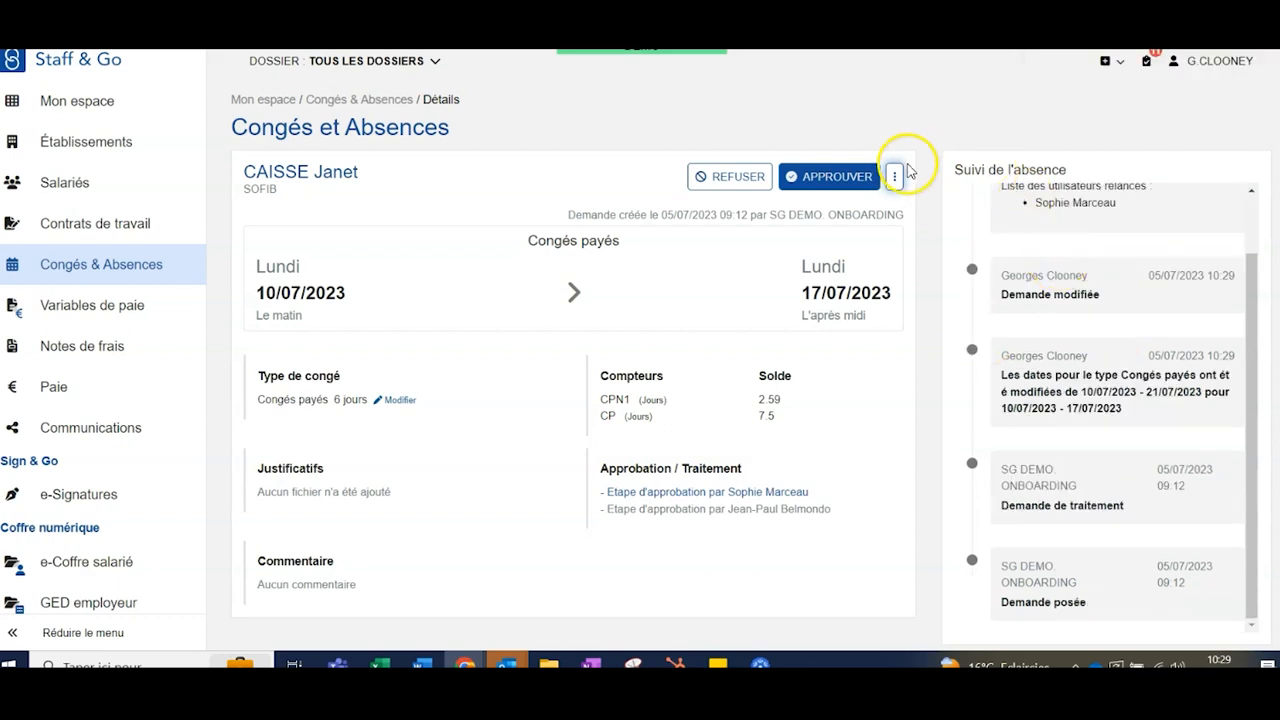
left_click(896, 180)
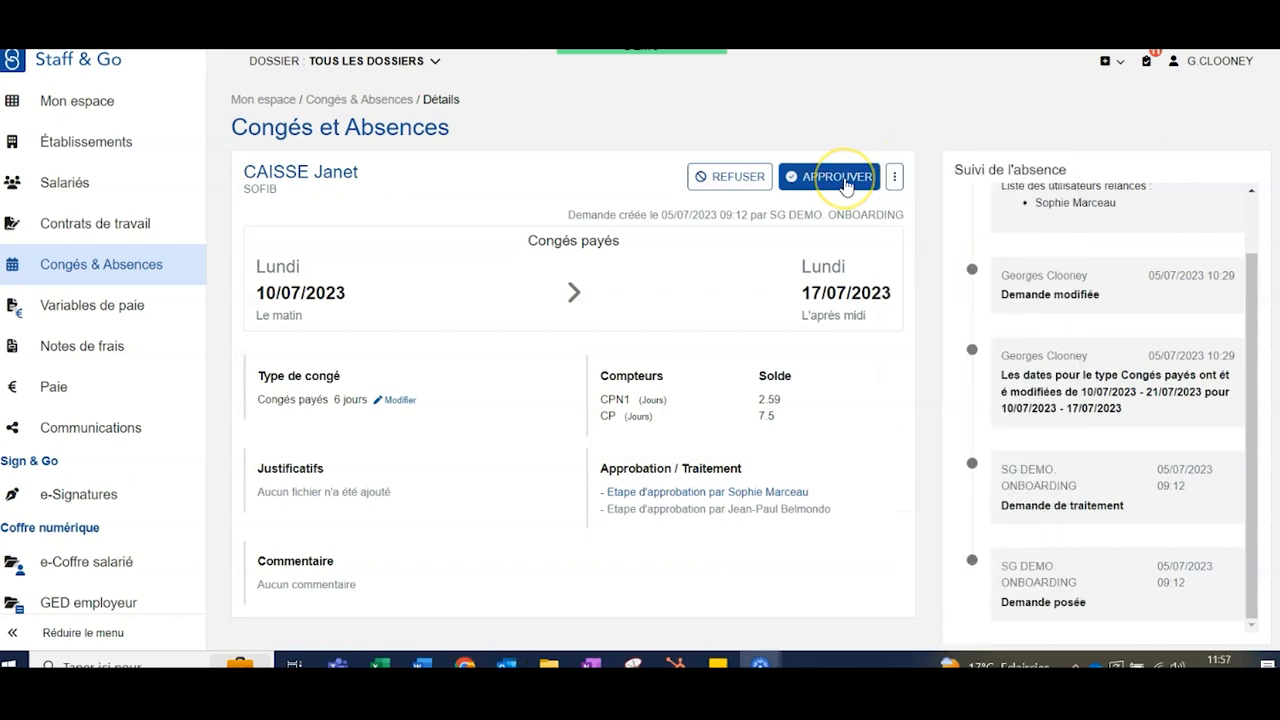
- Approve the leave request at both approval stages, confirming each validation, and review the absence tracking history
left_click(845, 187)
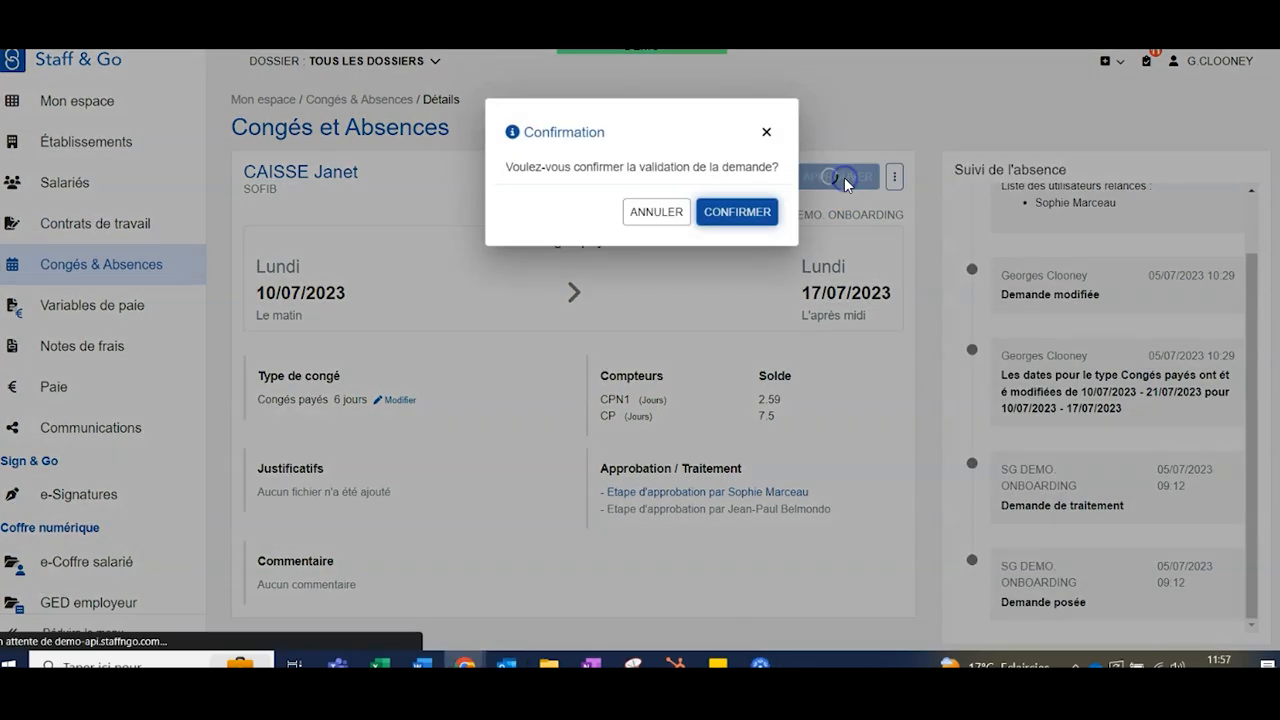
left_click(752, 211)
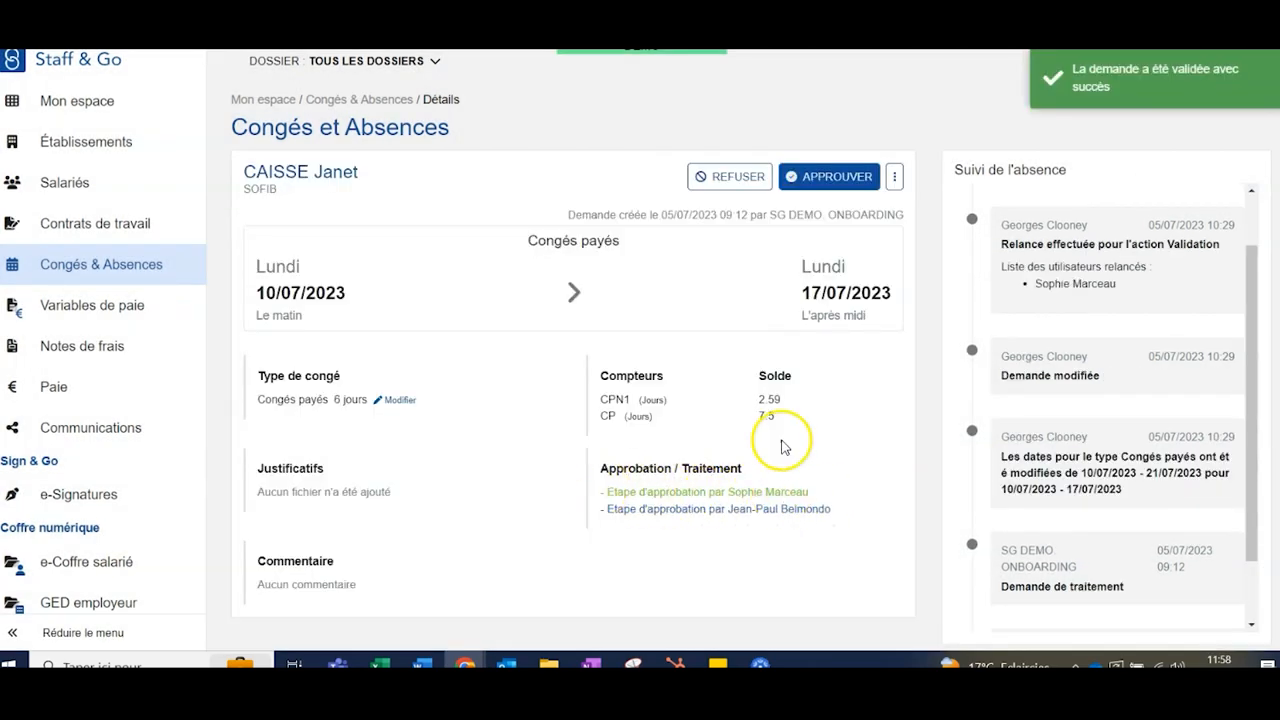
left_click(840, 180)
left_click(737, 211)
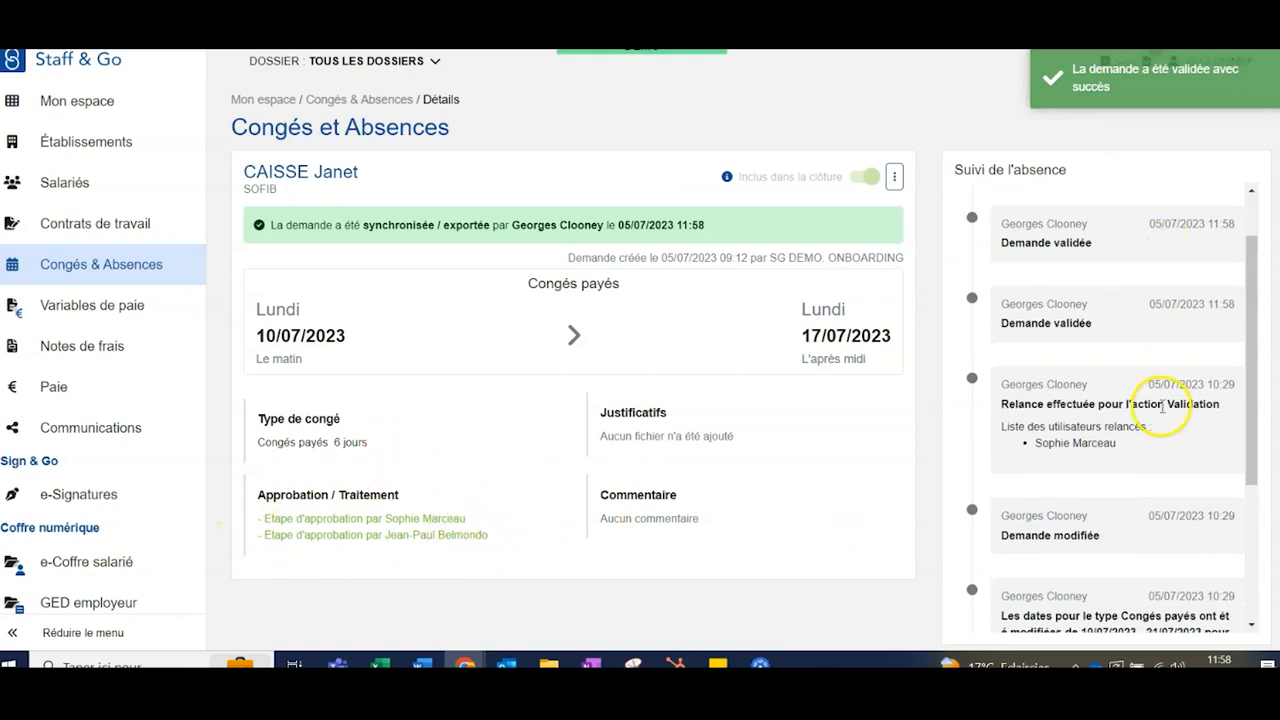
scroll(1157, 390, "down", 3)
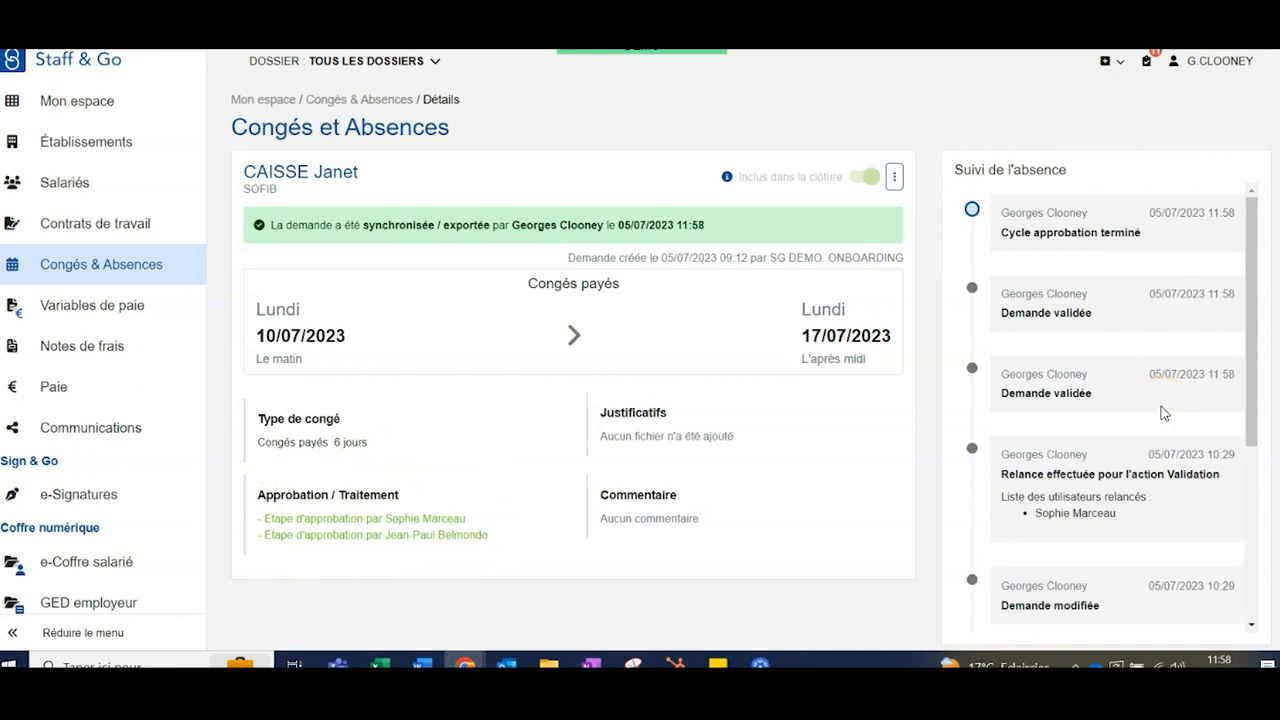